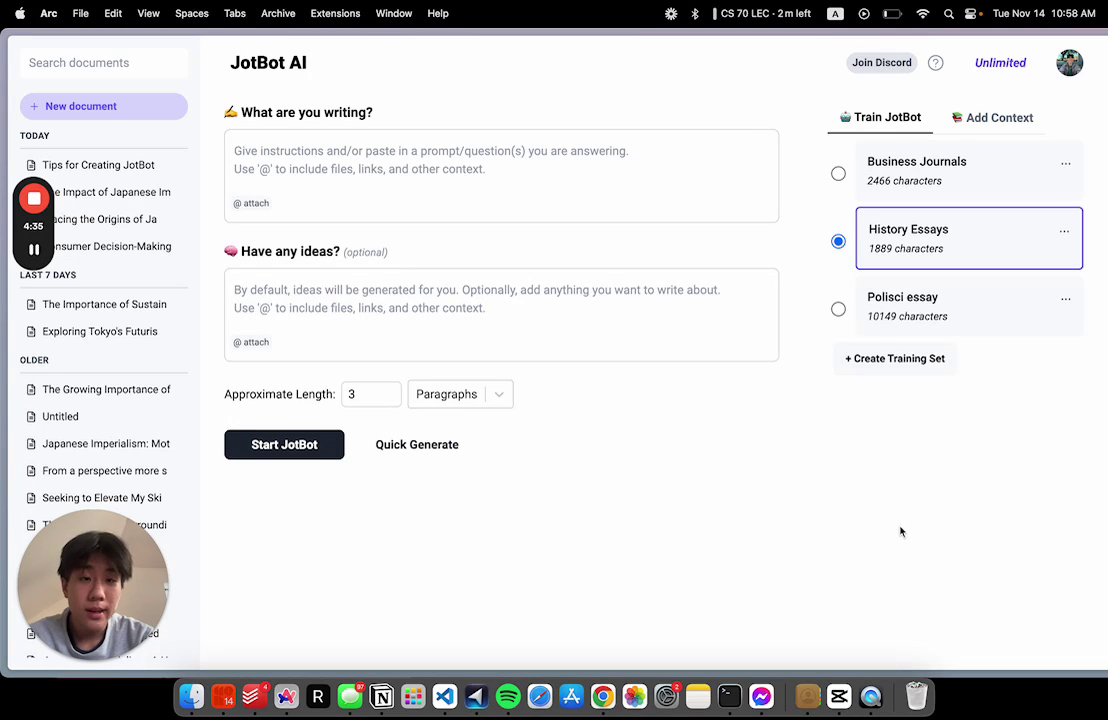
click(964, 124)
click(905, 129)
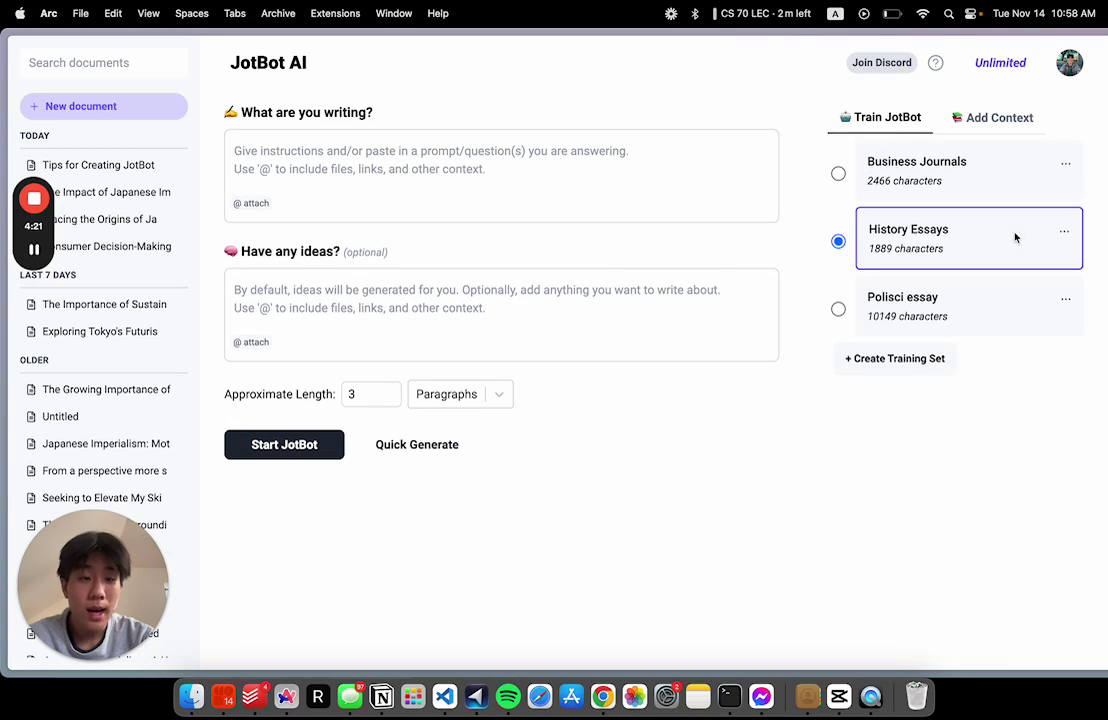
Step: Open the History Essays training set for editing and update its sample set to analyze the writing style
click(1066, 234)
click(1042, 258)
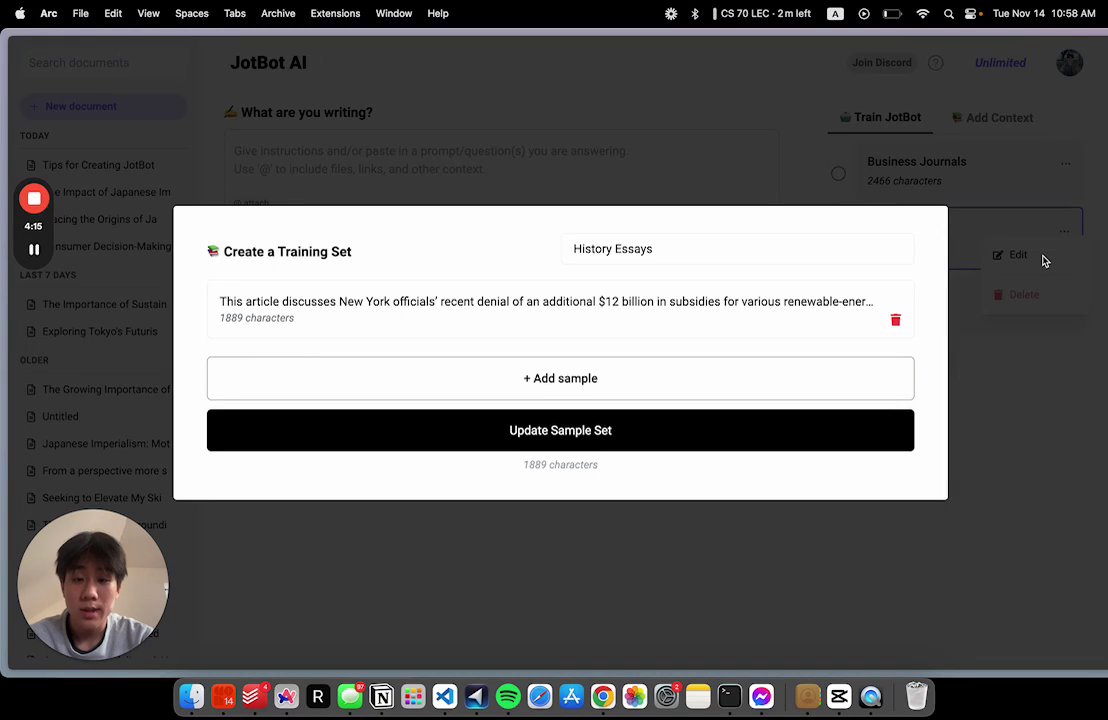
click(848, 253)
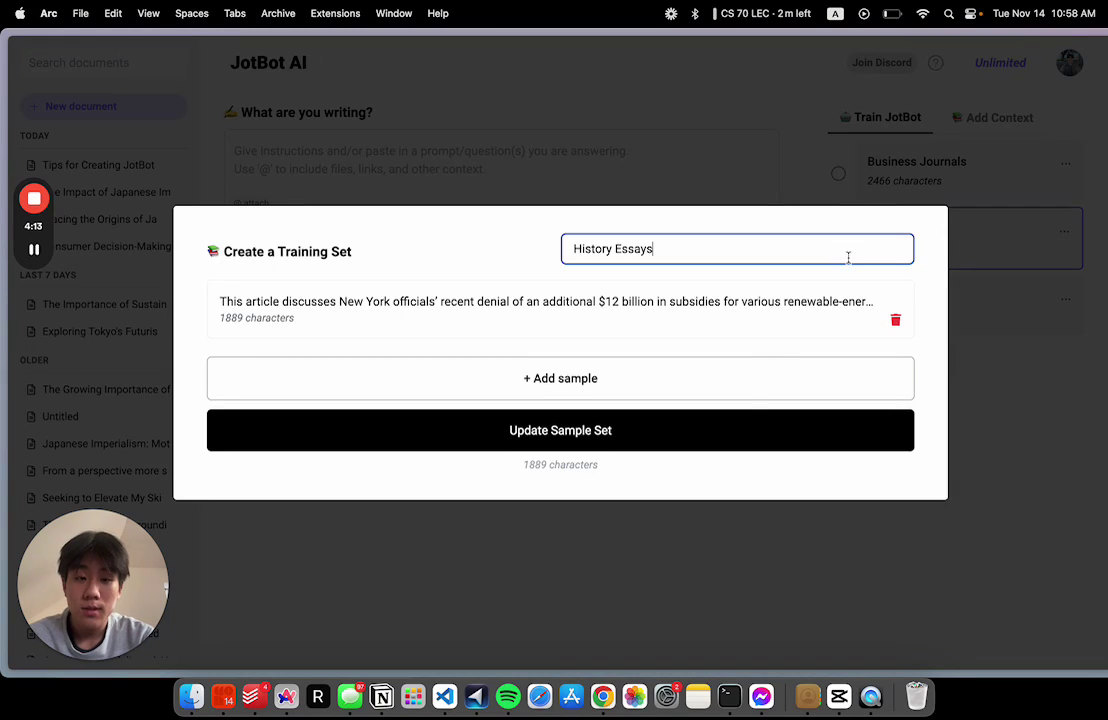
click(720, 432)
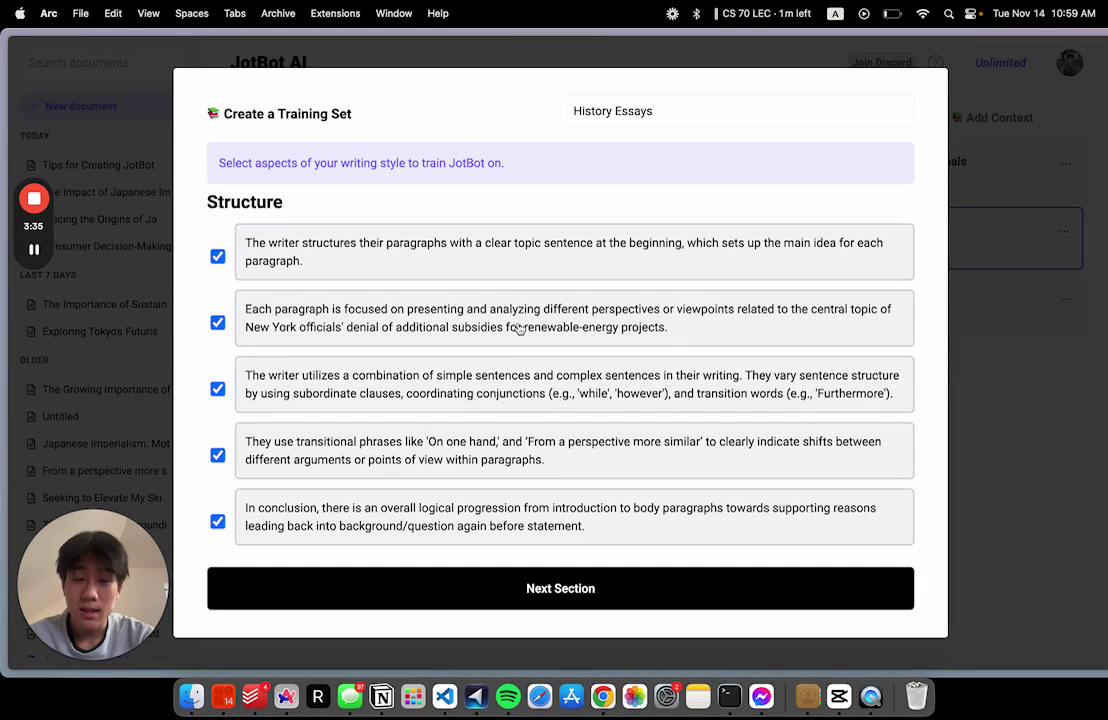
Step: Exclude the Structure aspect about New York officials' subsidy denial and the Vocabulary aspect about ethical theories from the style training
click(519, 330)
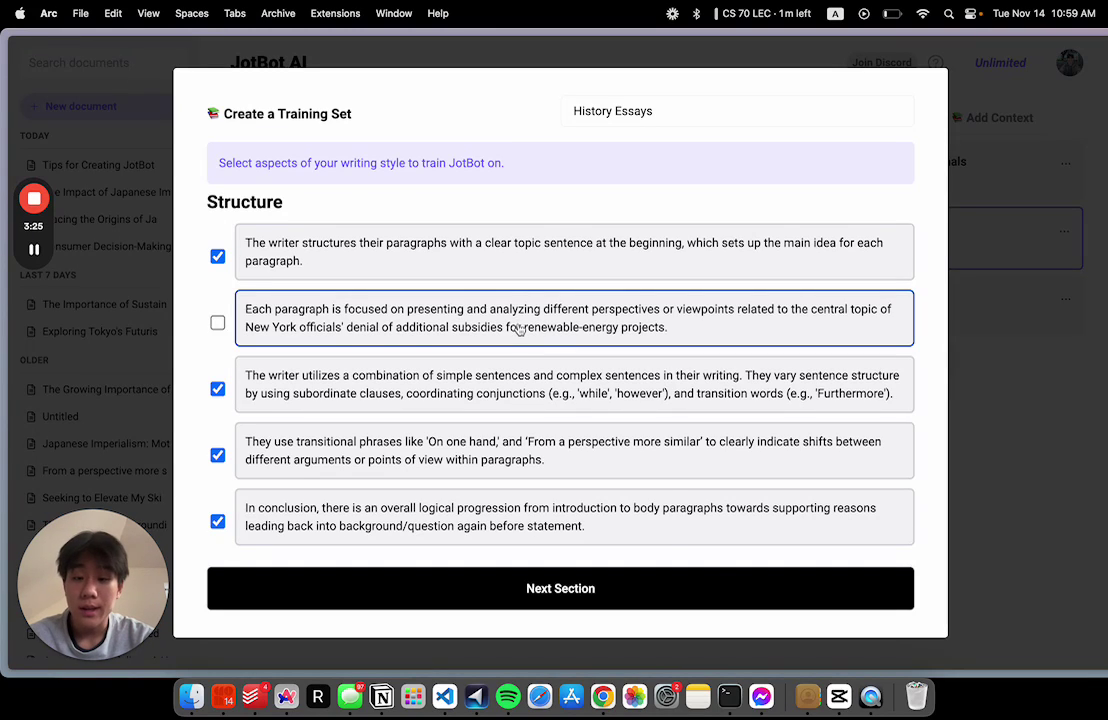
click(618, 594)
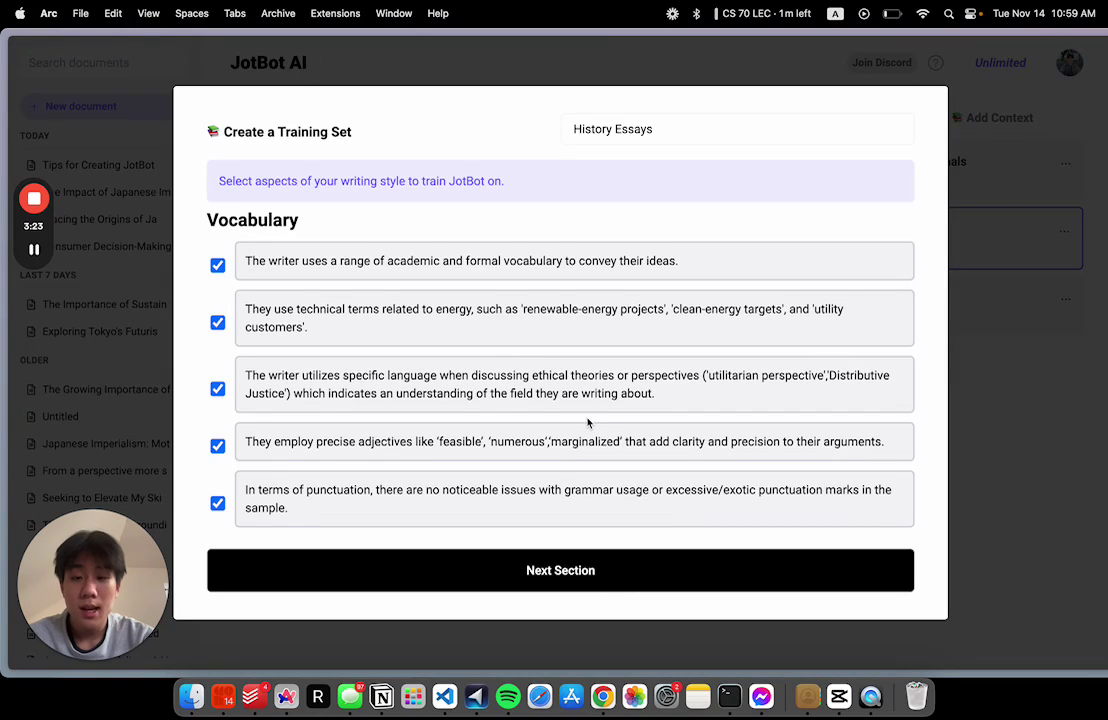
click(314, 393)
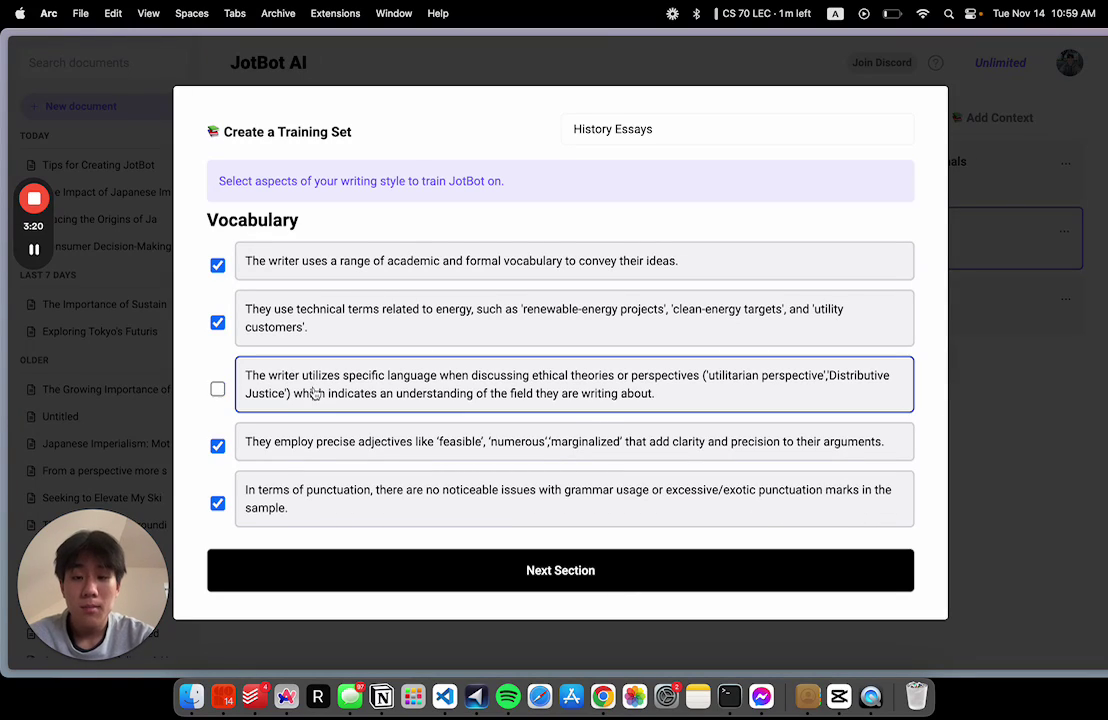
click(552, 584)
Step: Submit the training set with all Miscellaneous aspects included and make History Essays the active training set
click(551, 566)
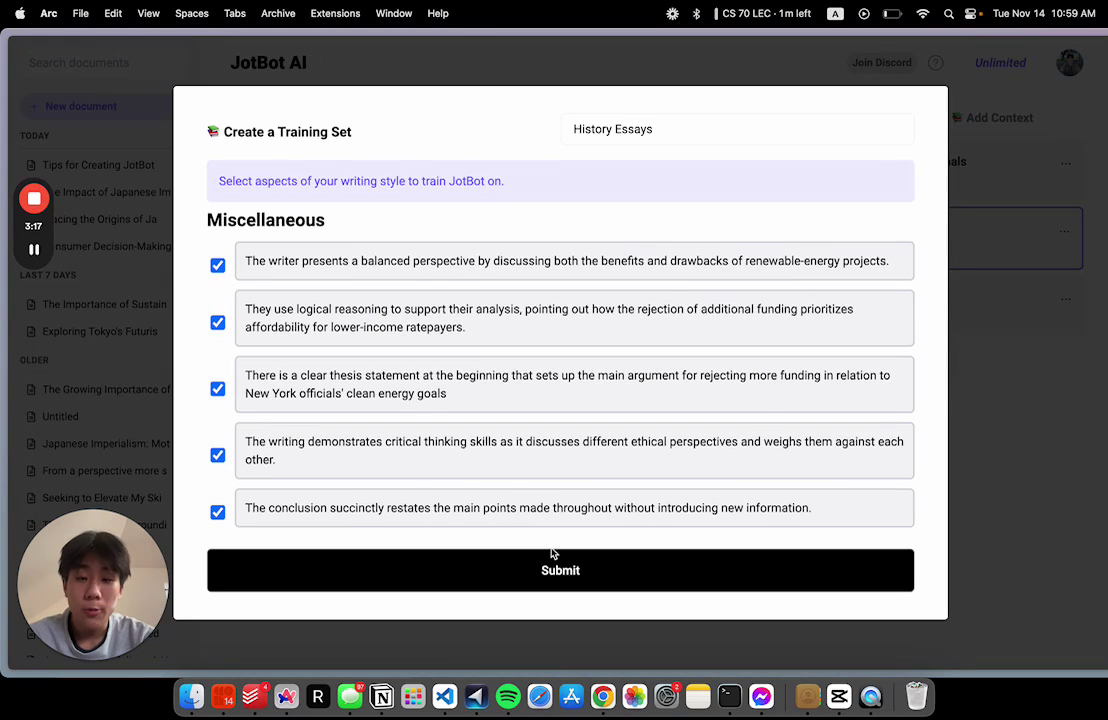
click(552, 568)
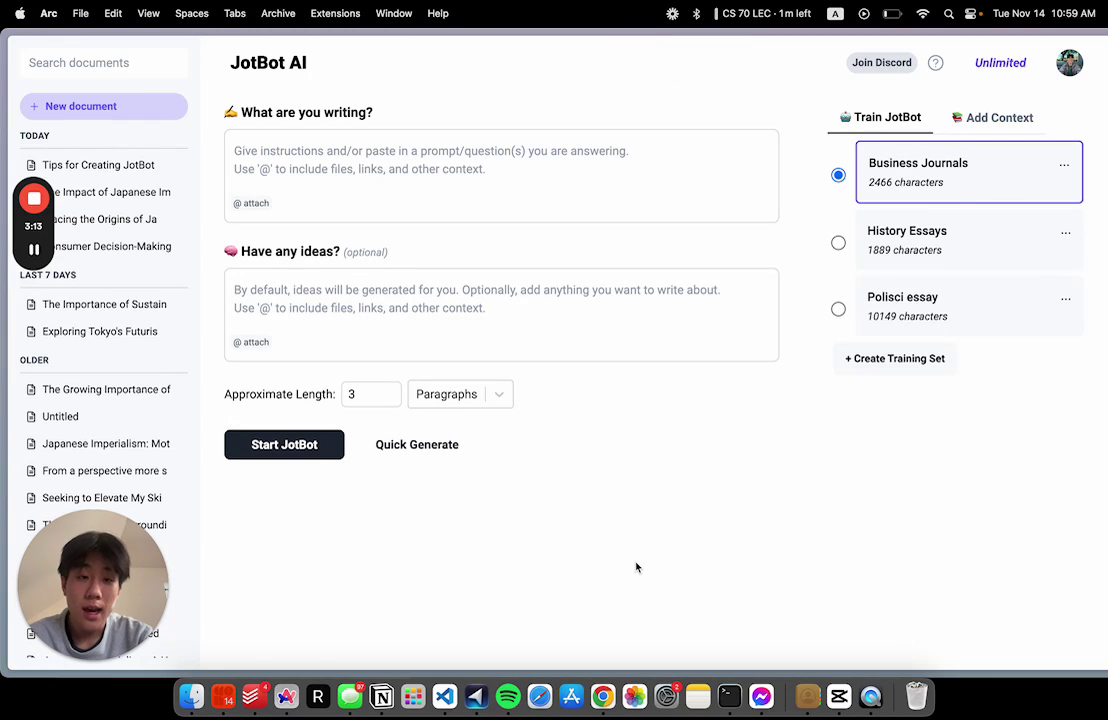
click(929, 241)
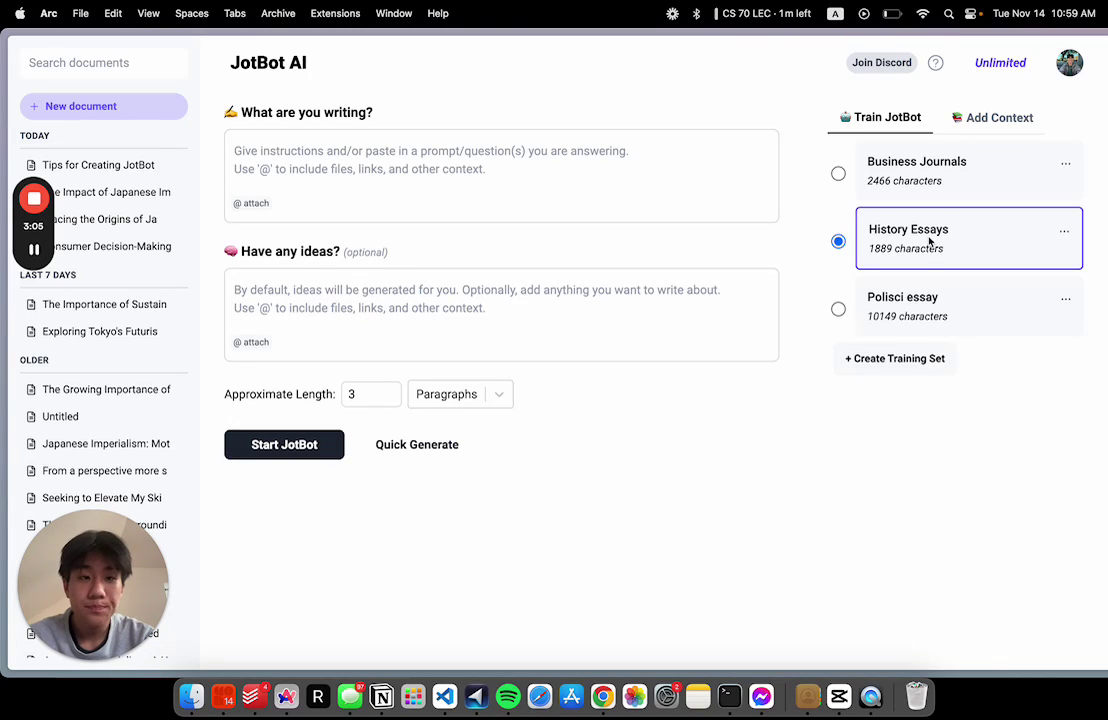
Step: Remove the existing document.pdf from the context and upload document.pdf from Downloads as new PDF context
click(1002, 118)
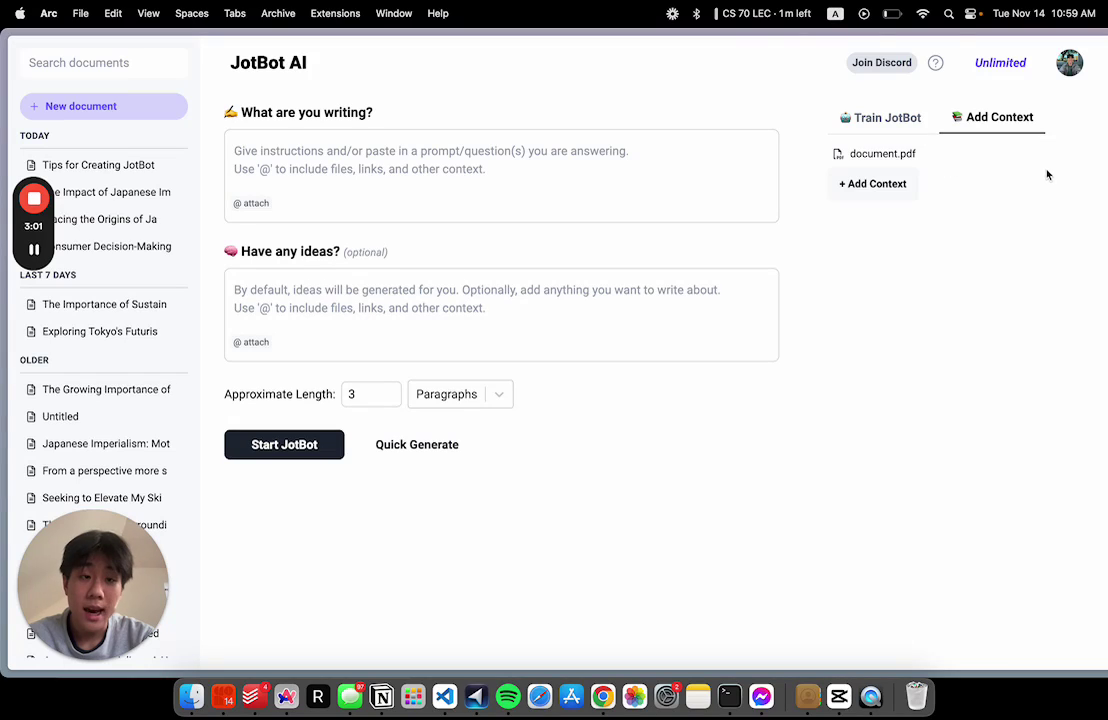
click(1076, 154)
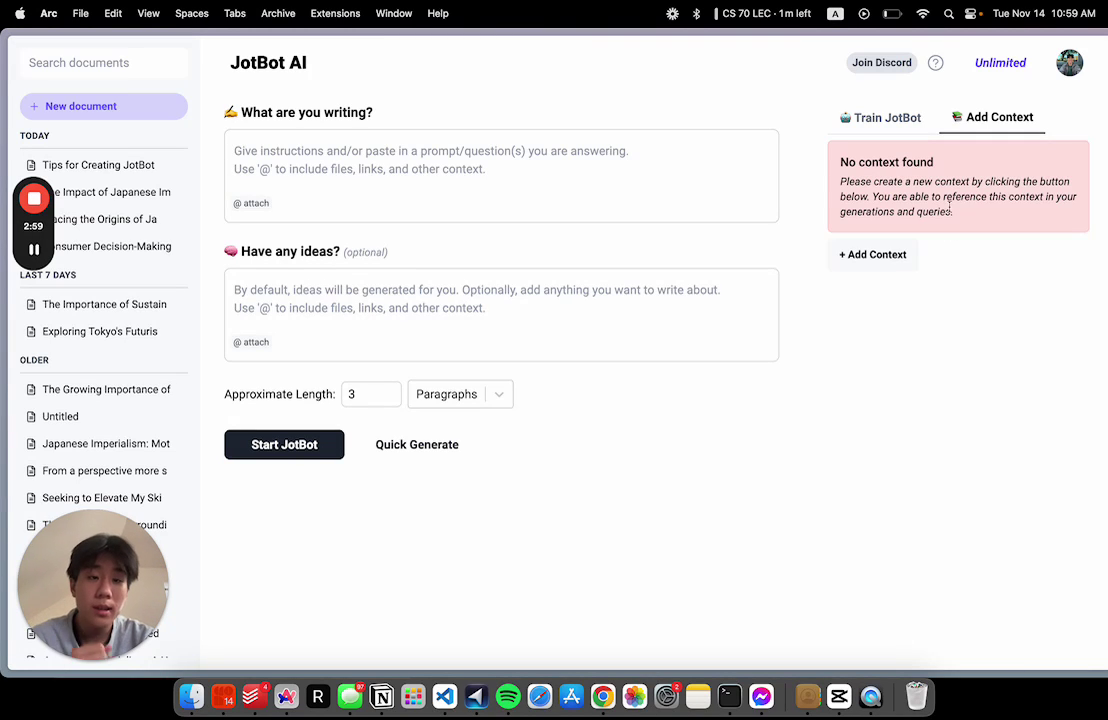
click(884, 253)
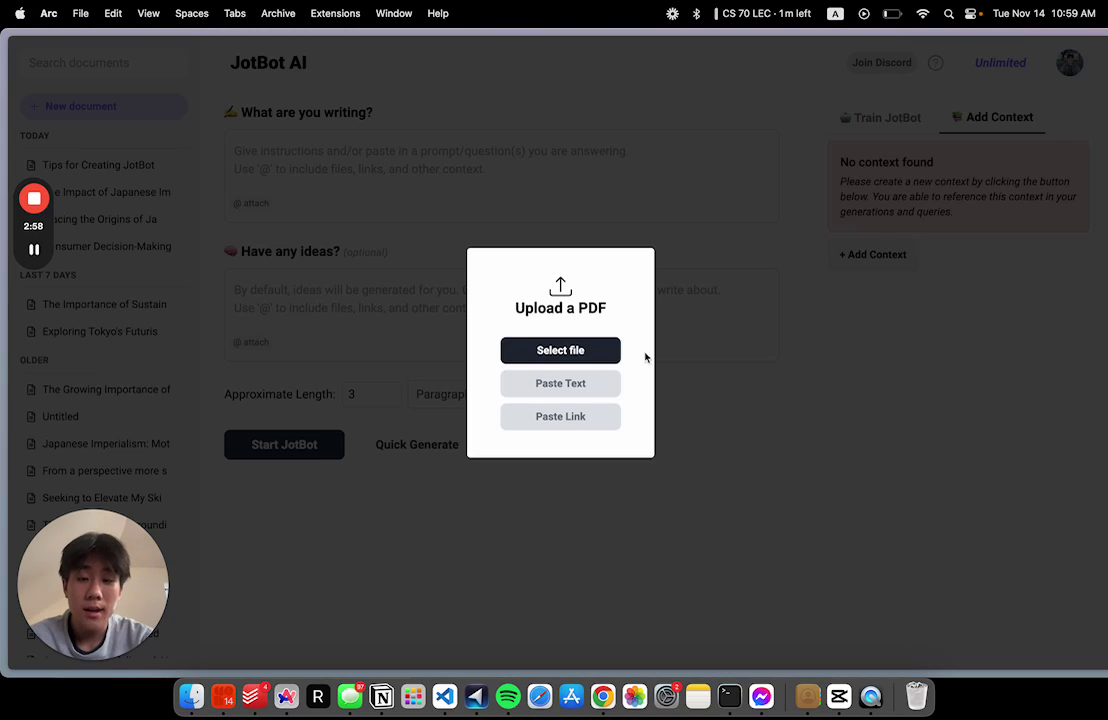
click(588, 352)
scroll(407, 395, down, 10)
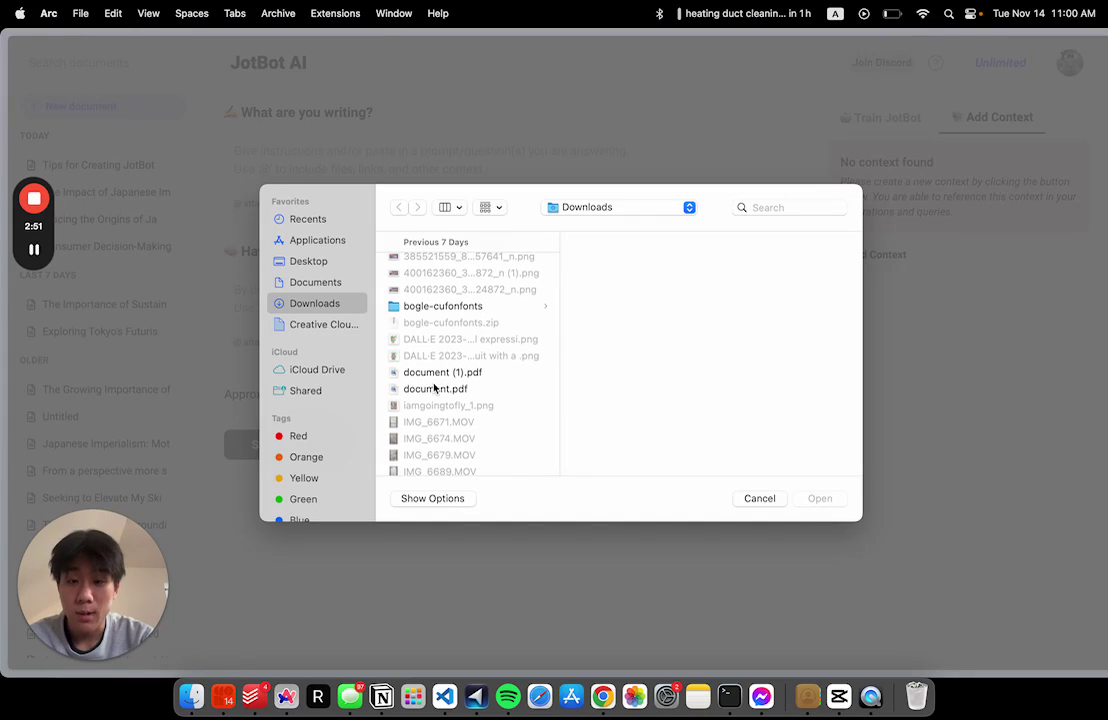
click(434, 389)
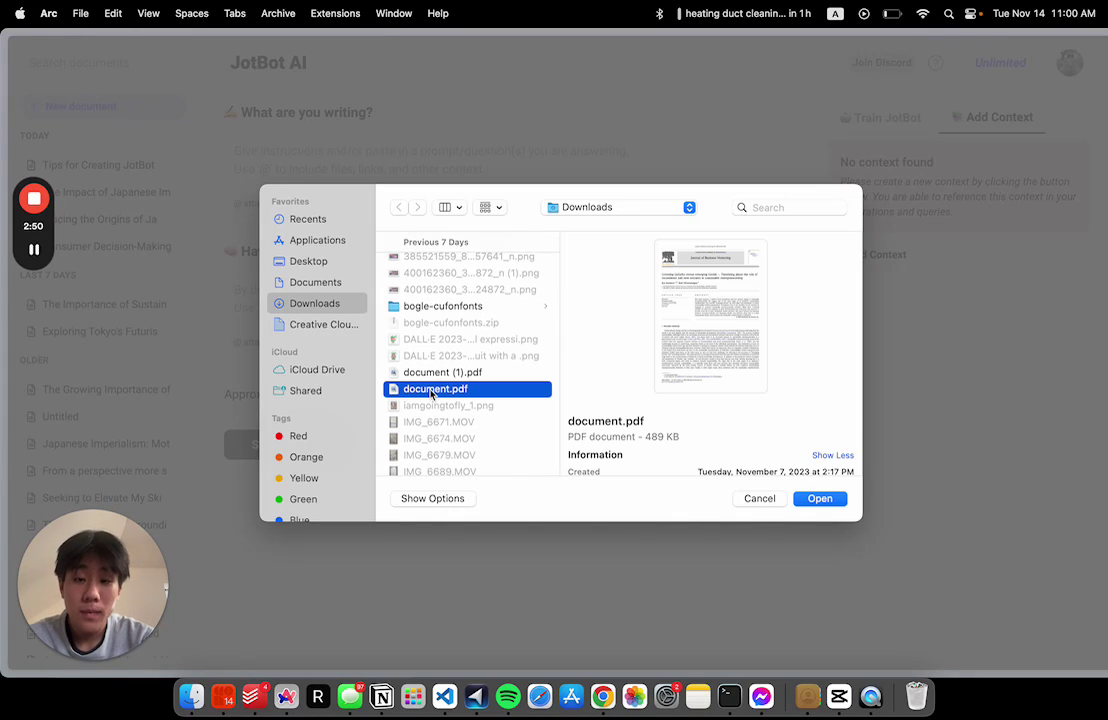
click(829, 505)
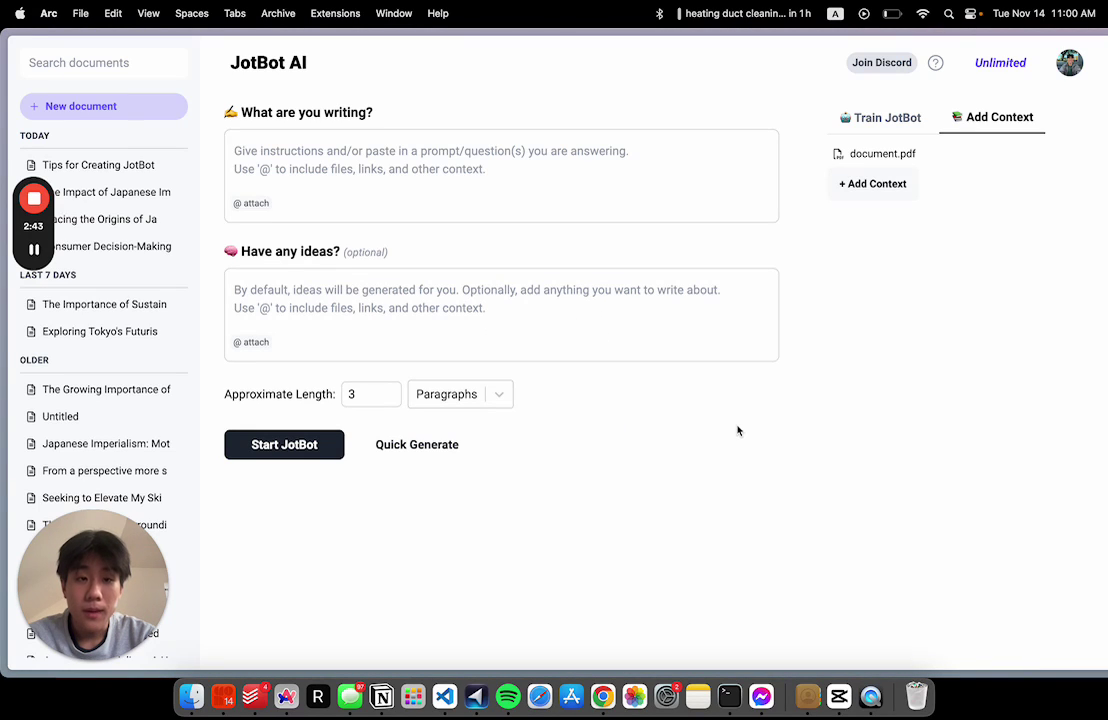
click(897, 122)
click(952, 121)
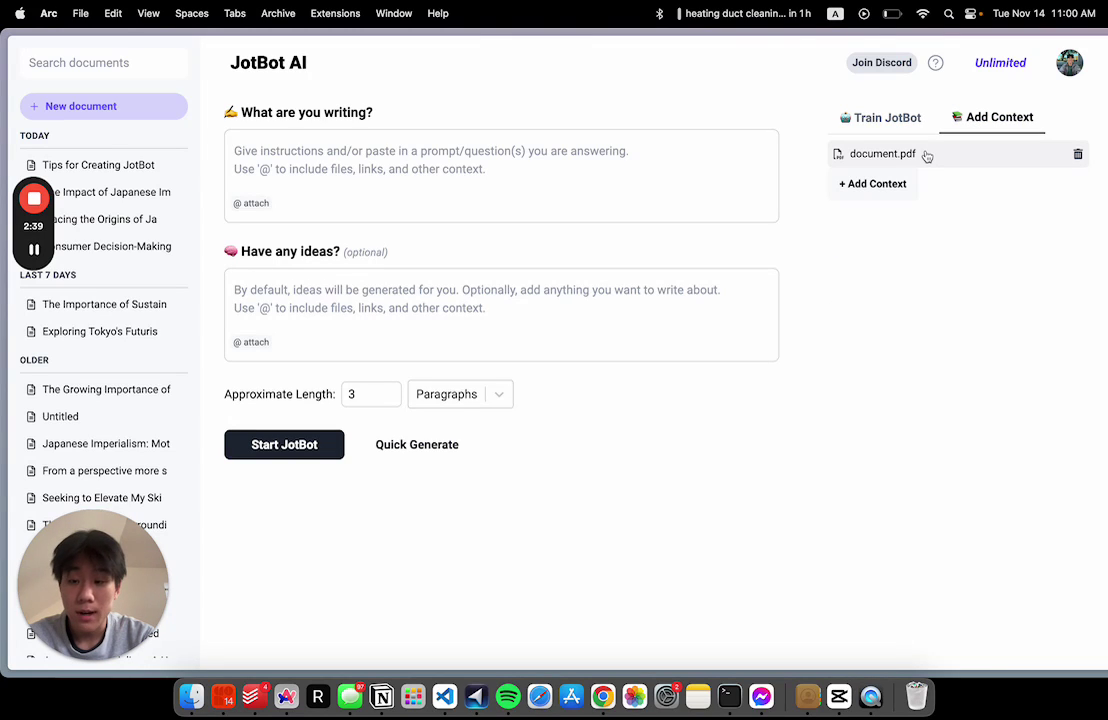
click(900, 130)
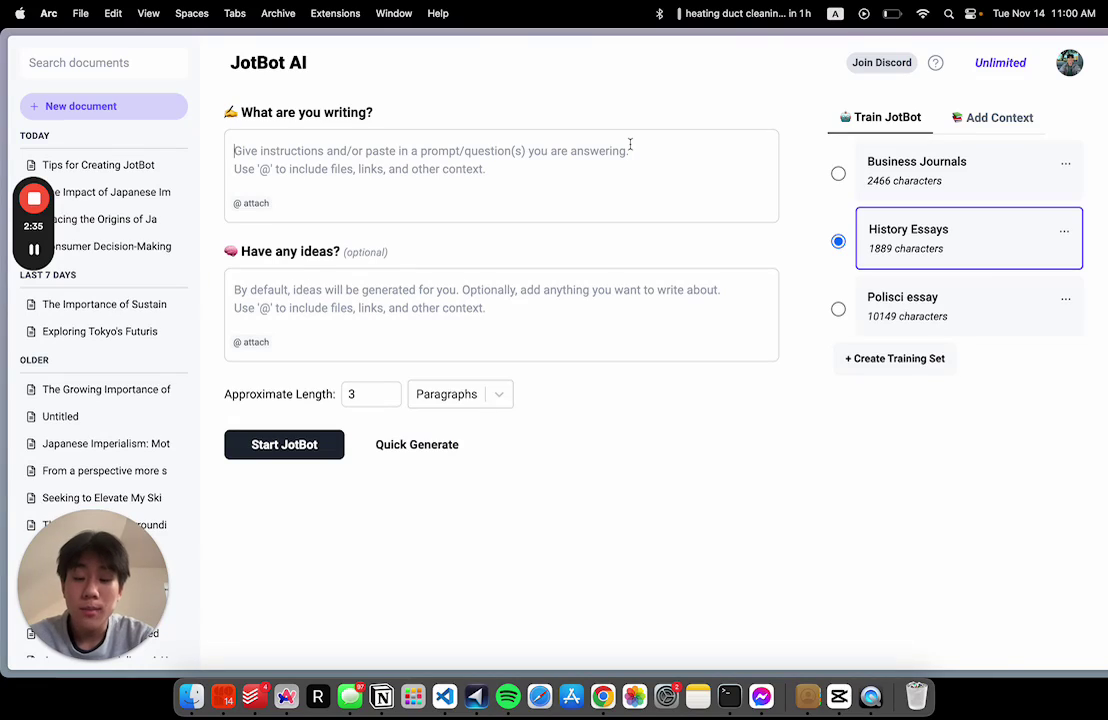
text(Wri)
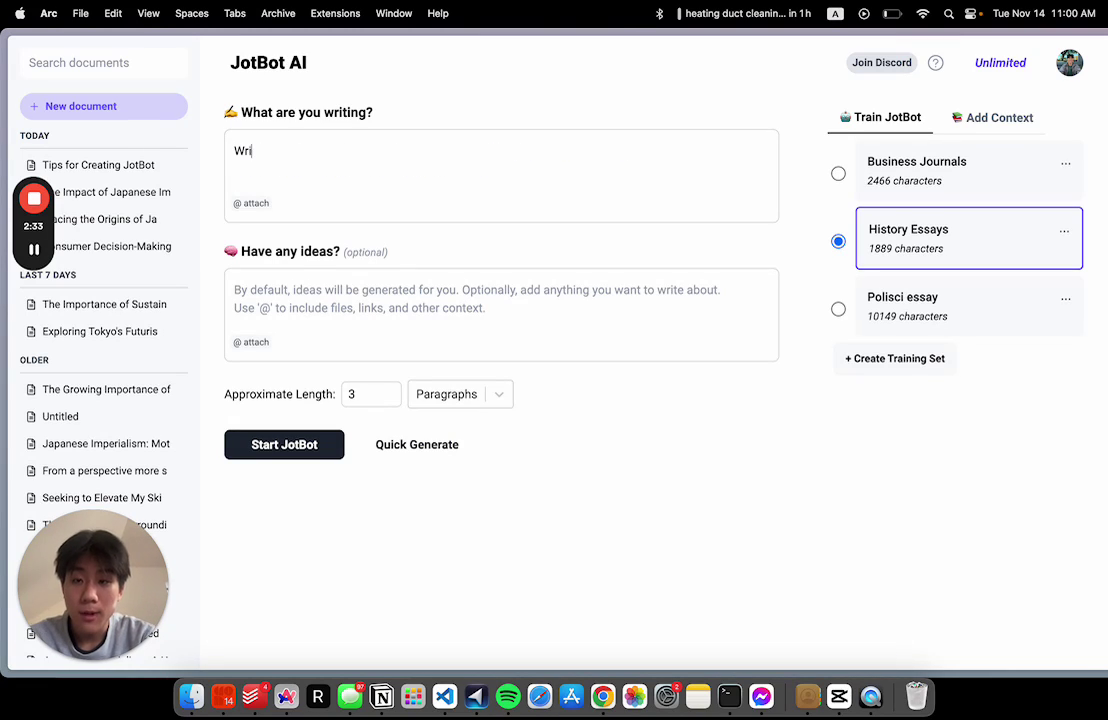
text(te an essay about )
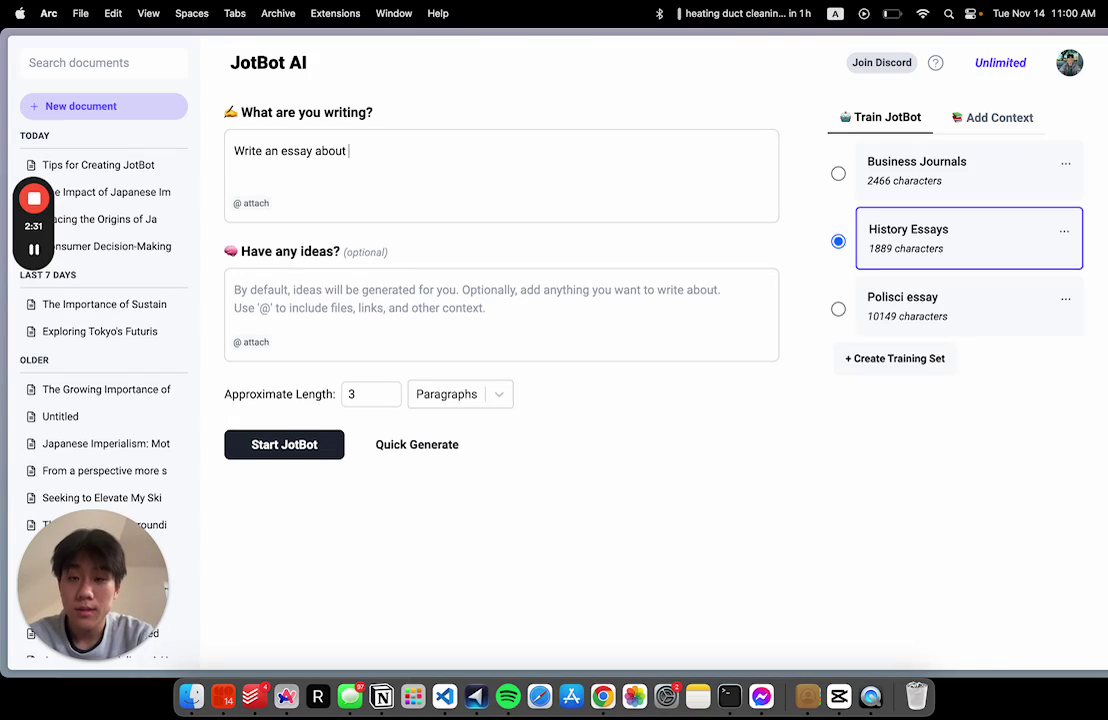
text(startups using )
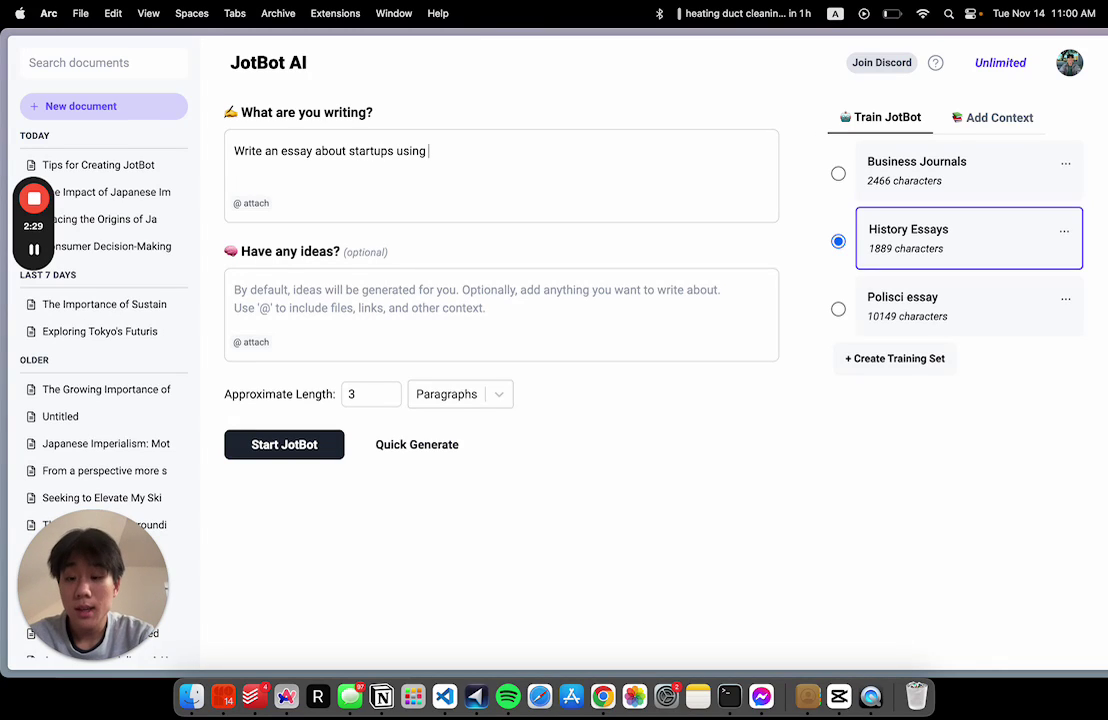
text(@)
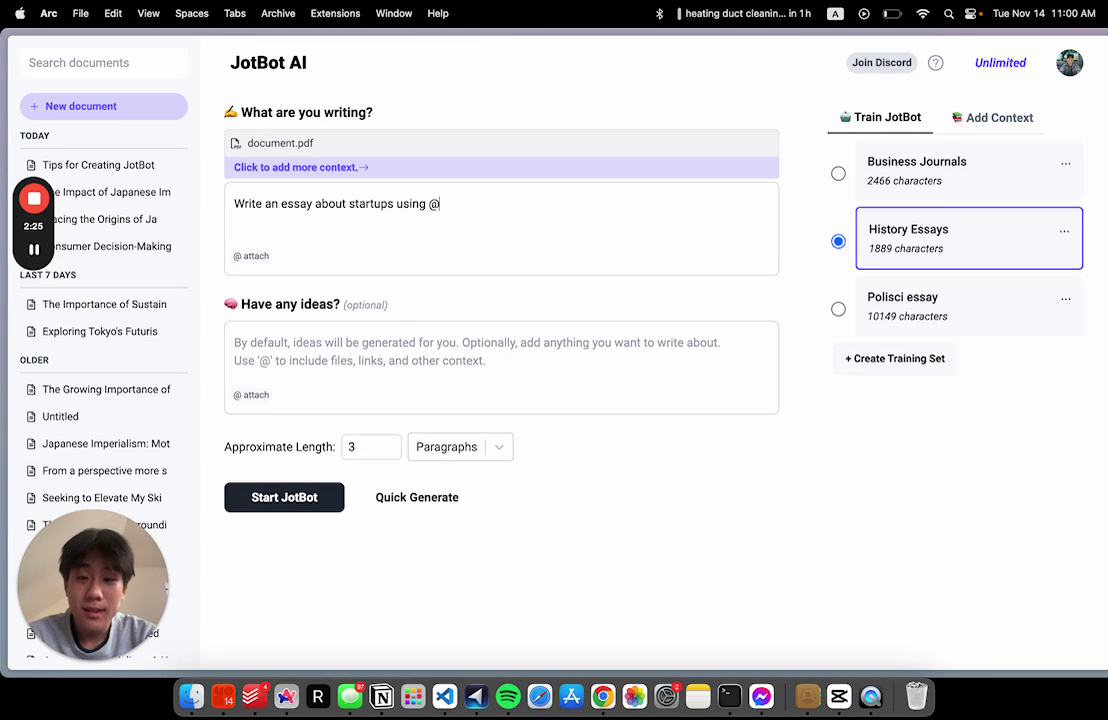
click(516, 150)
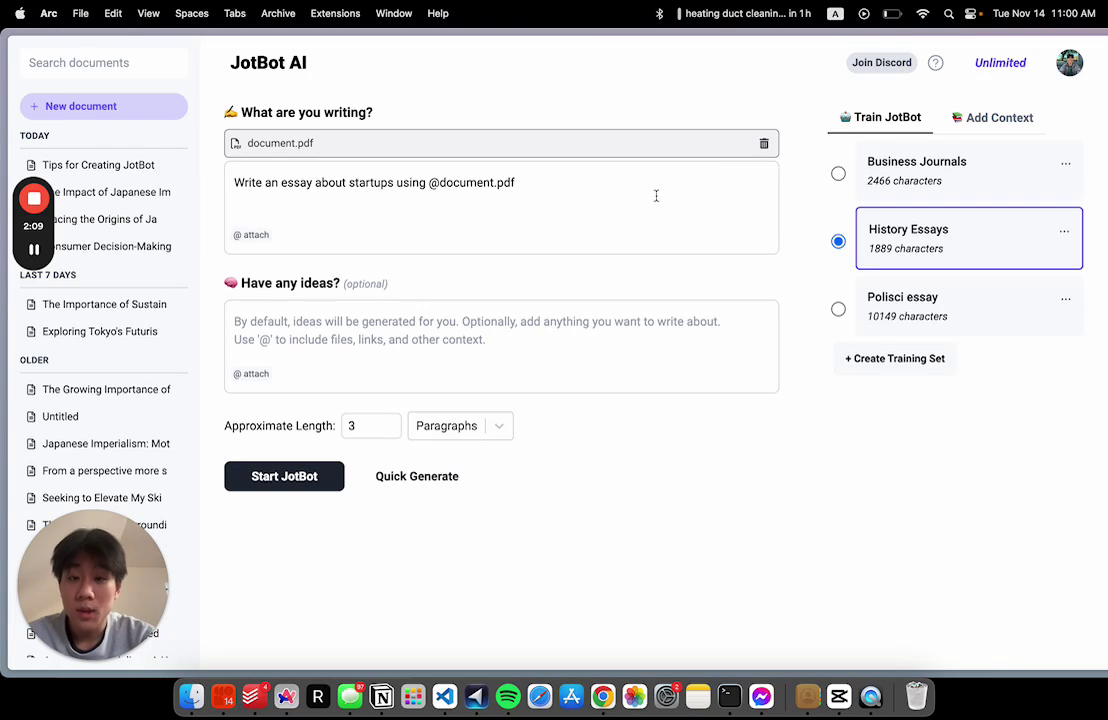
Step: Start JotBot's idea generation for the essay with the optional ideas left empty and a length of 3 paragraphs
drag(603, 186, 428, 184)
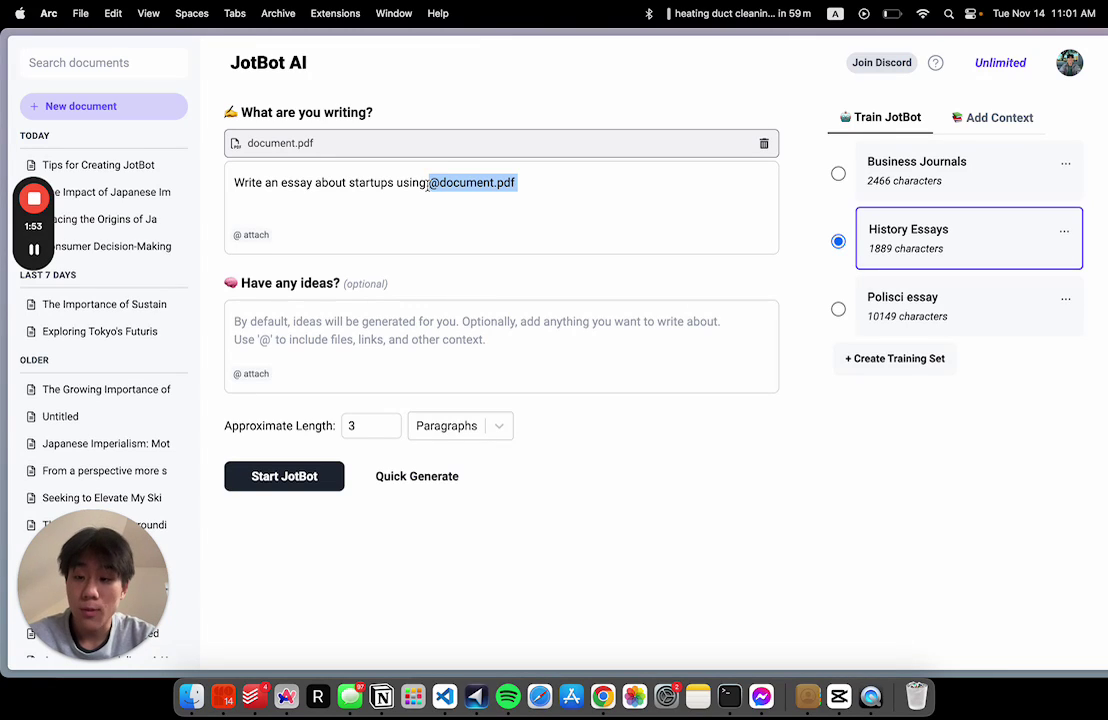
click(325, 337)
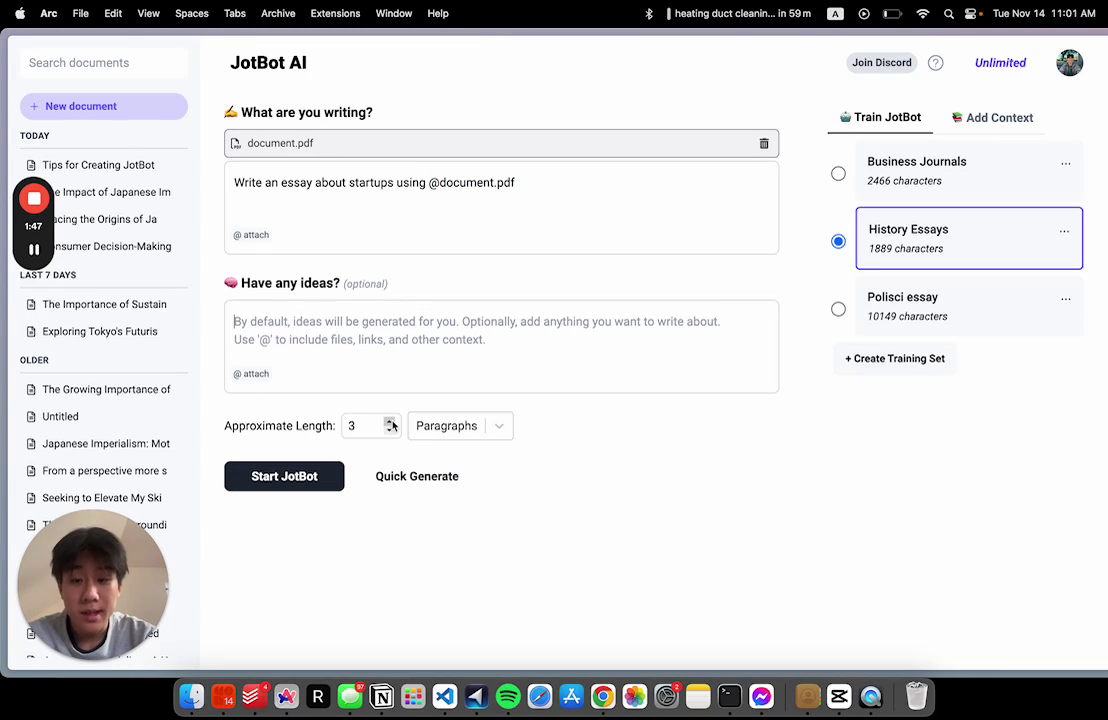
click(331, 484)
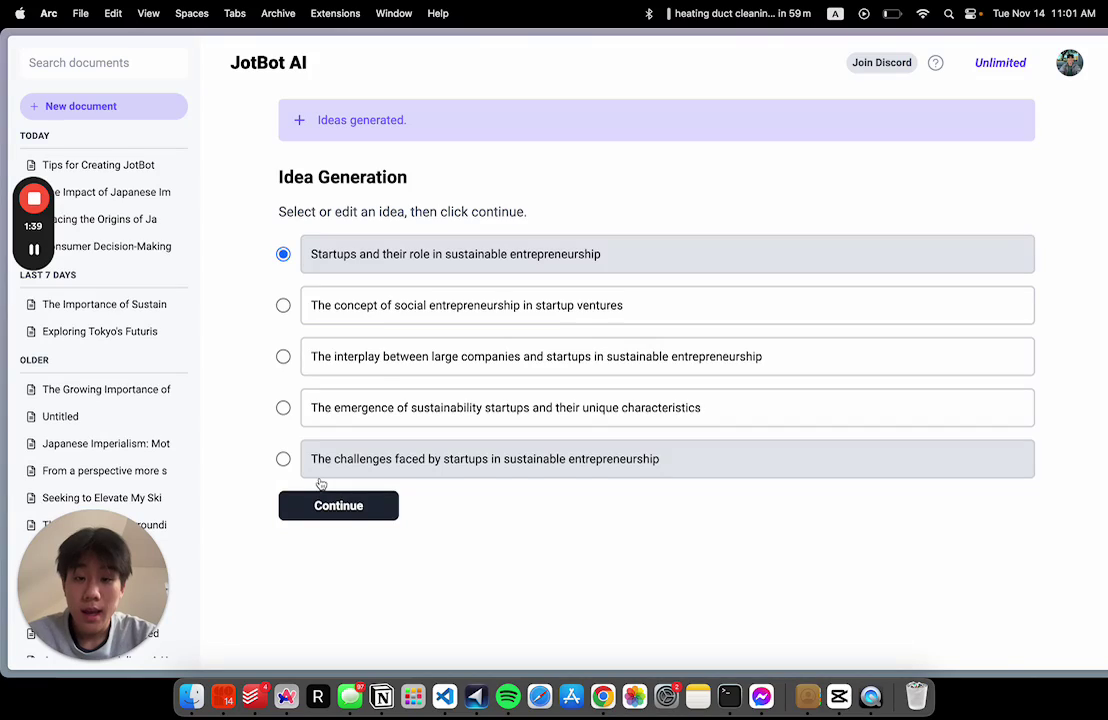
Step: Edit the idea on social entrepreneurship in startup ventures by appending "and bananas"
click(379, 372)
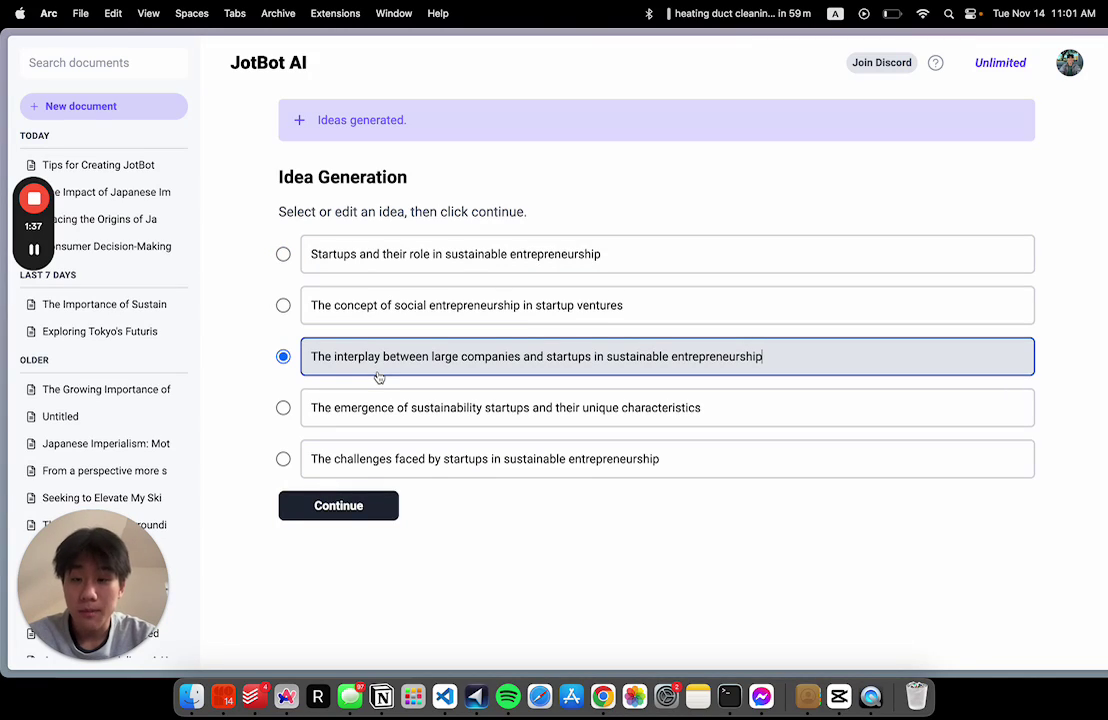
drag(465, 314, 675, 314)
click(676, 315)
text(and bana)
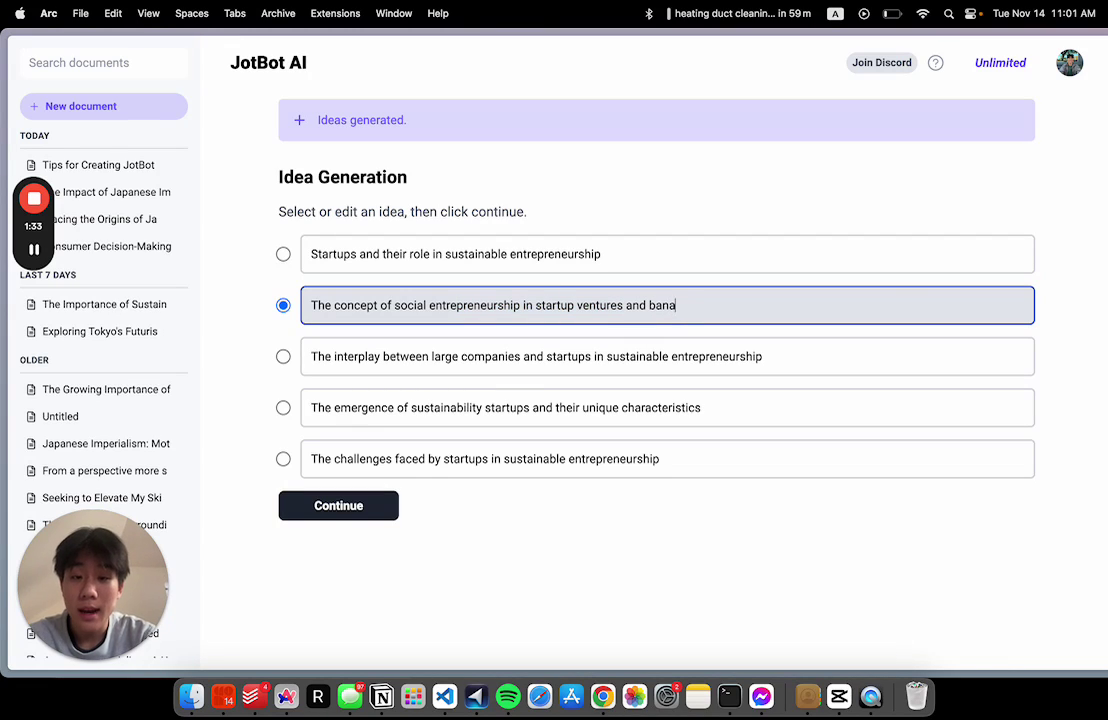
text(nas)
Step: Choose the idea on the interplay between large companies and startups in sustainable entrepreneurship and generate its outline
click(665, 355)
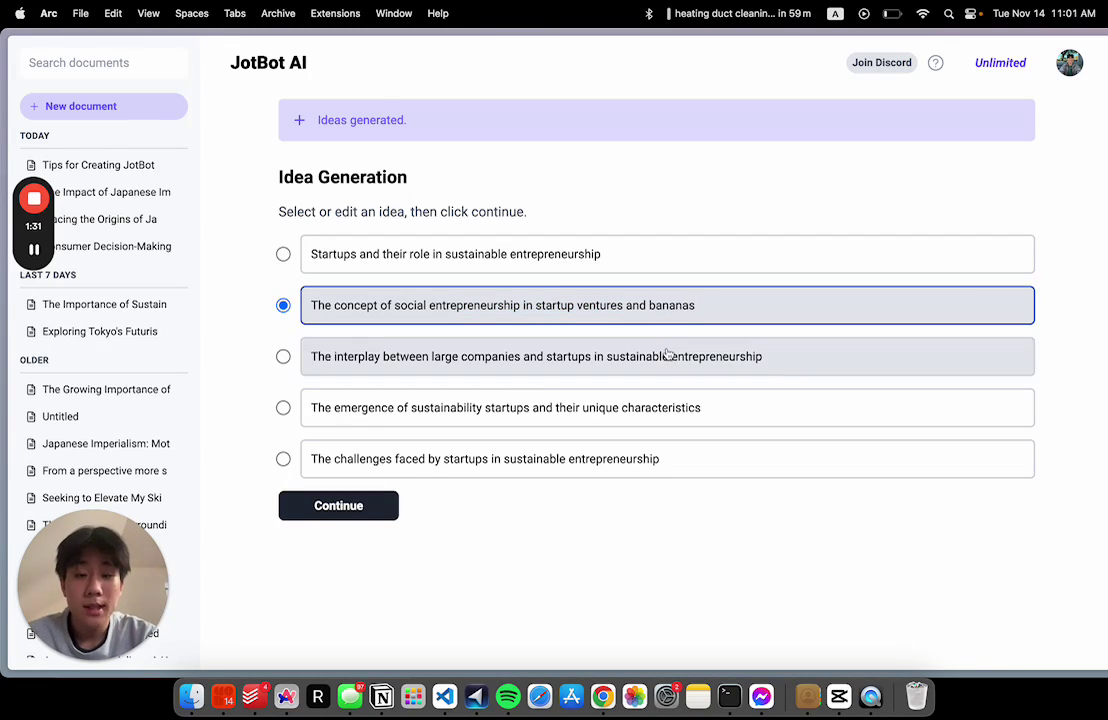
click(391, 505)
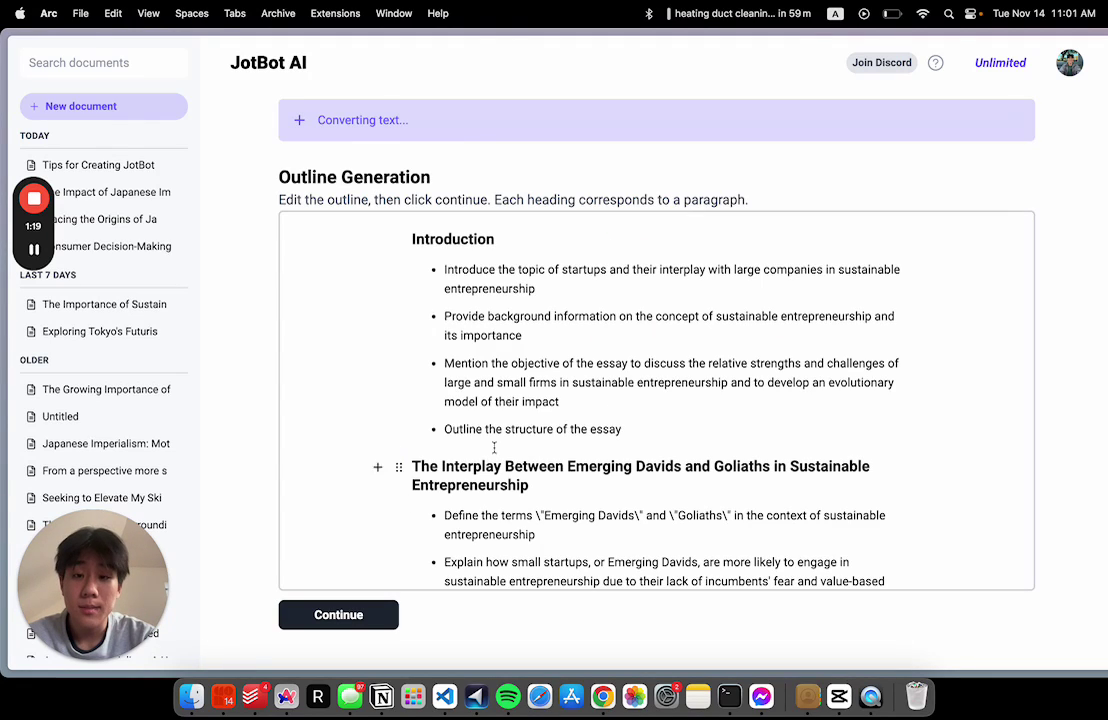
Step: Review the generated outline, examining the body section's points on Emerging Davids and Goliaths and the conclusion
scroll(506, 439, down, 2)
scroll(505, 440, down, 5)
scroll(507, 446, up, 3)
scroll(506, 440, up, 3)
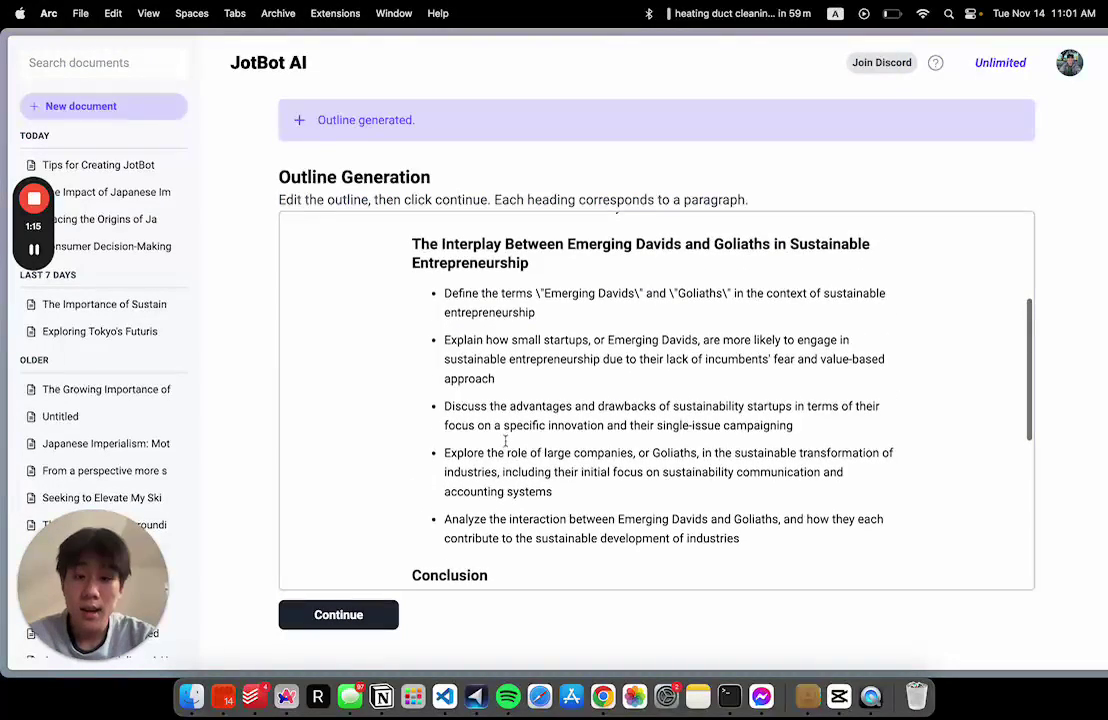
scroll(522, 359, down, 3)
scroll(522, 359, down, 1)
drag(487, 335, 615, 379)
click(593, 401)
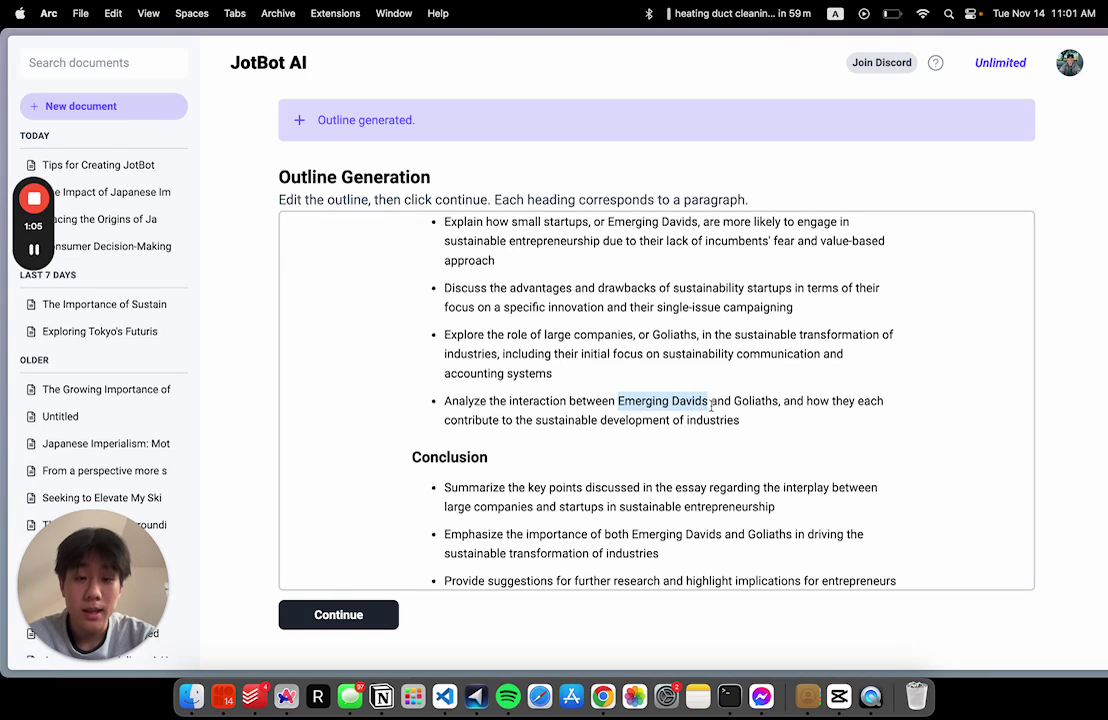
drag(734, 401, 773, 403)
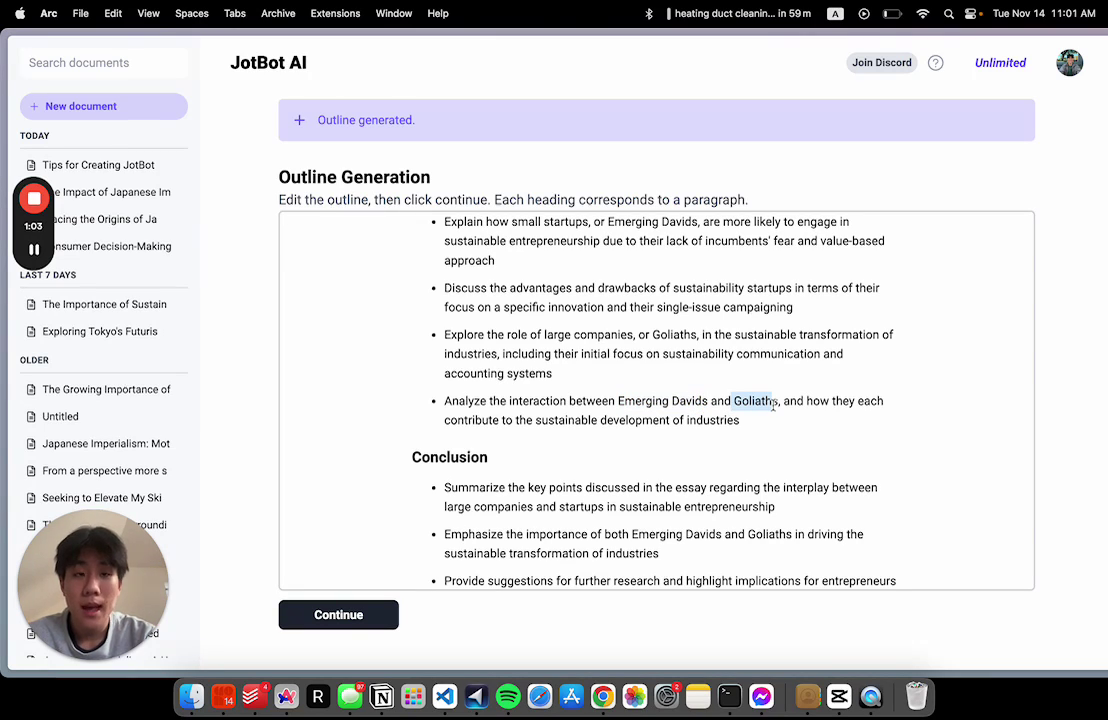
scroll(773, 404, down, 1)
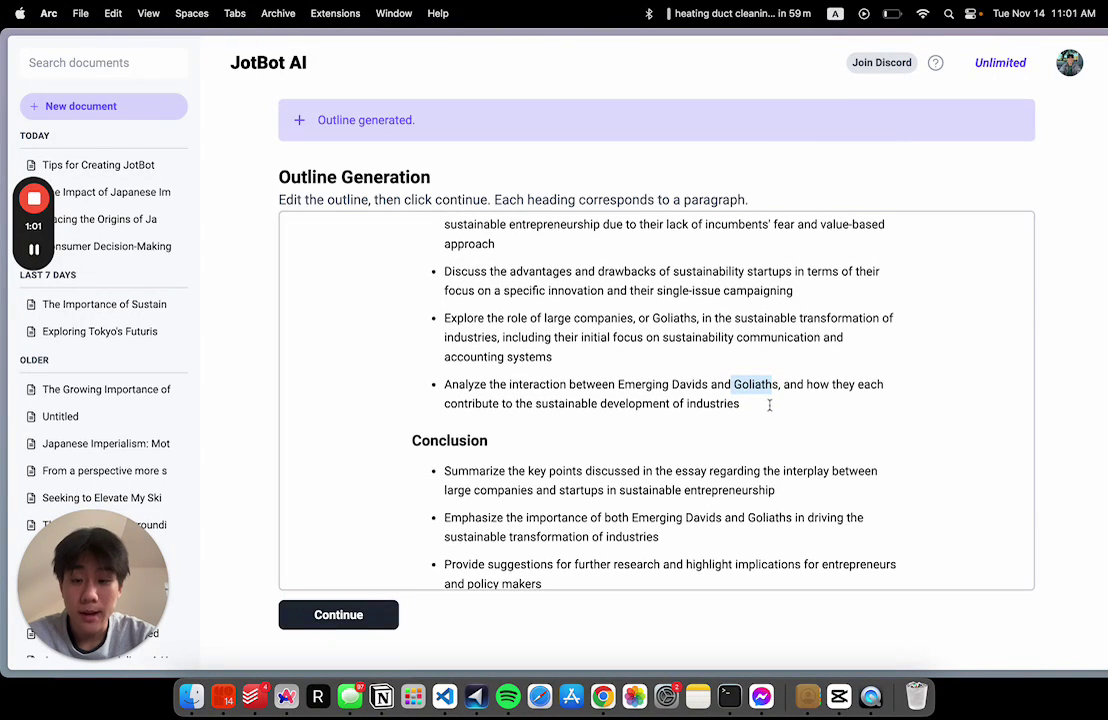
Step: Accept the outline and generate the full essay from it
click(356, 618)
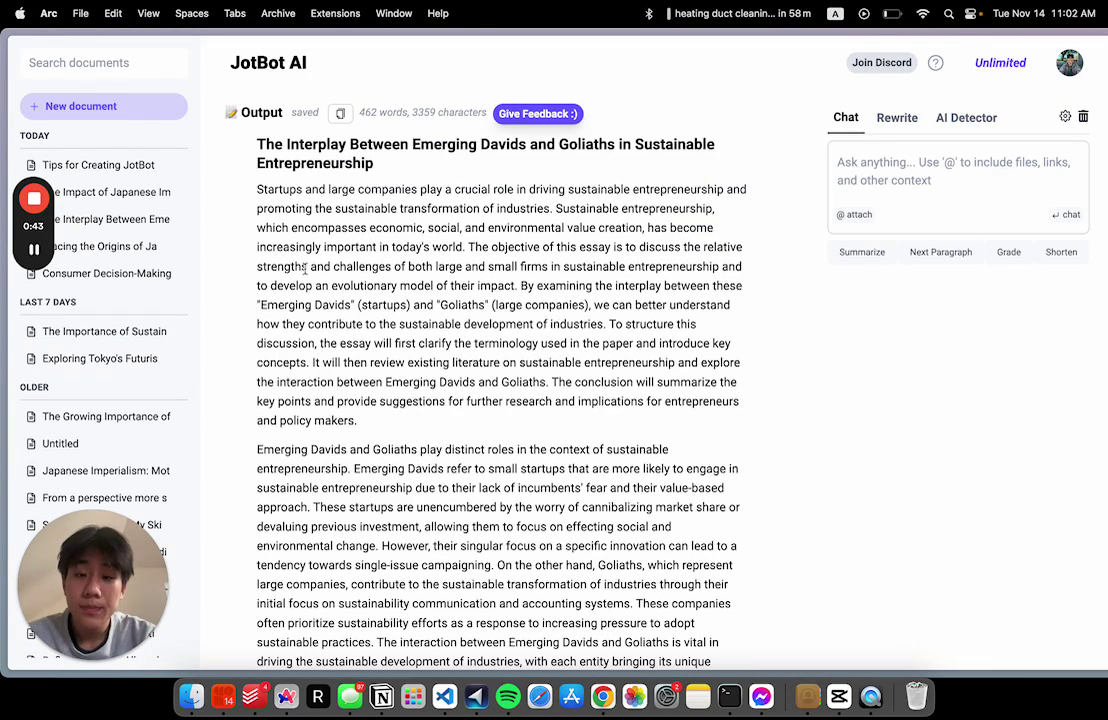
Step: Read through the generated essay from introduction to conclusion, examining its paragraphs and the "Emerging Davids" wording in the introduction
scroll(305, 268, down, 10)
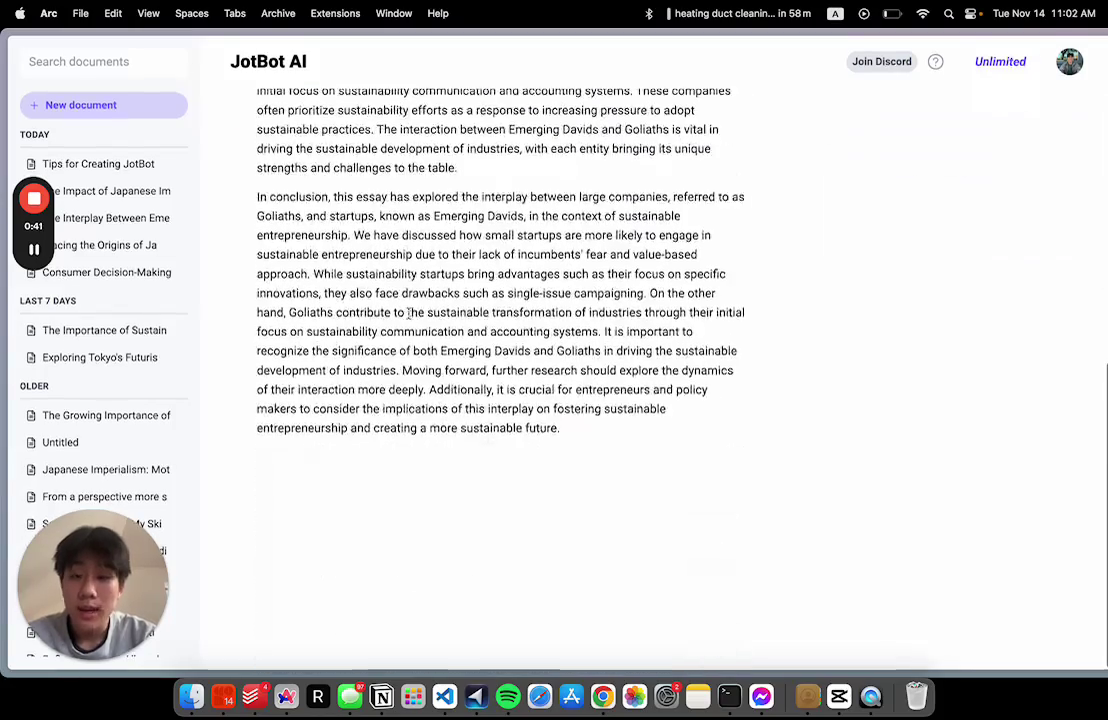
scroll(408, 315, up, 10)
drag(335, 208, 449, 362)
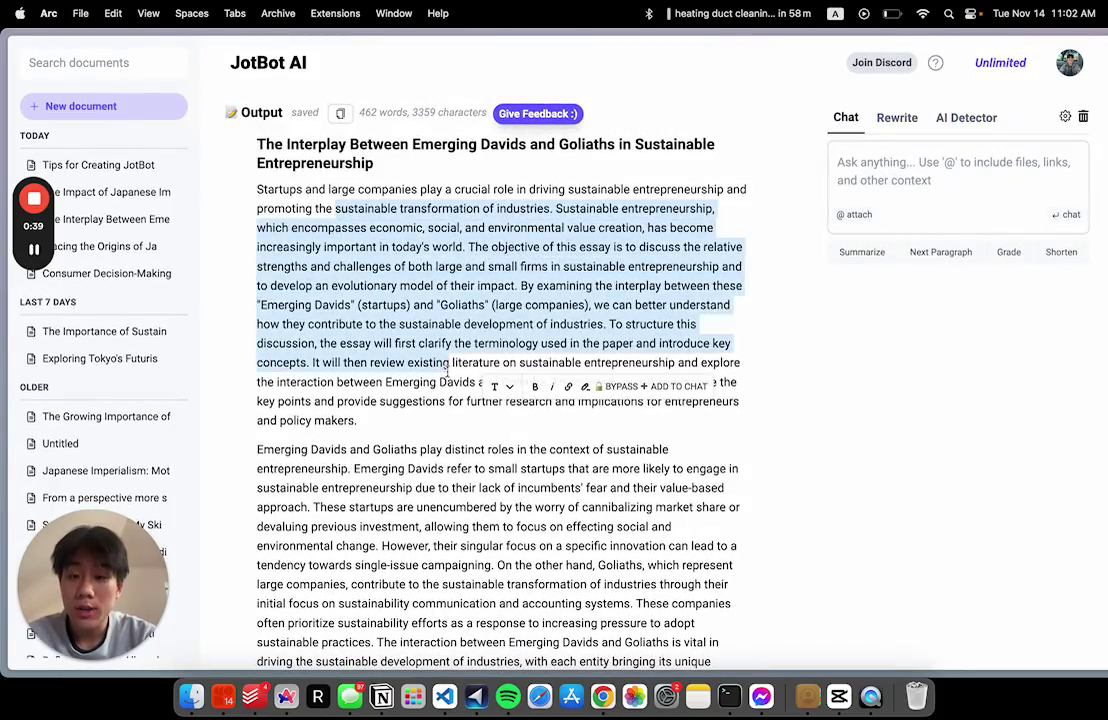
scroll(448, 370, down, 2)
drag(313, 407, 420, 465)
scroll(420, 465, down, 2)
drag(330, 526, 744, 623)
scroll(413, 614, up, 1)
scroll(413, 614, up, 4)
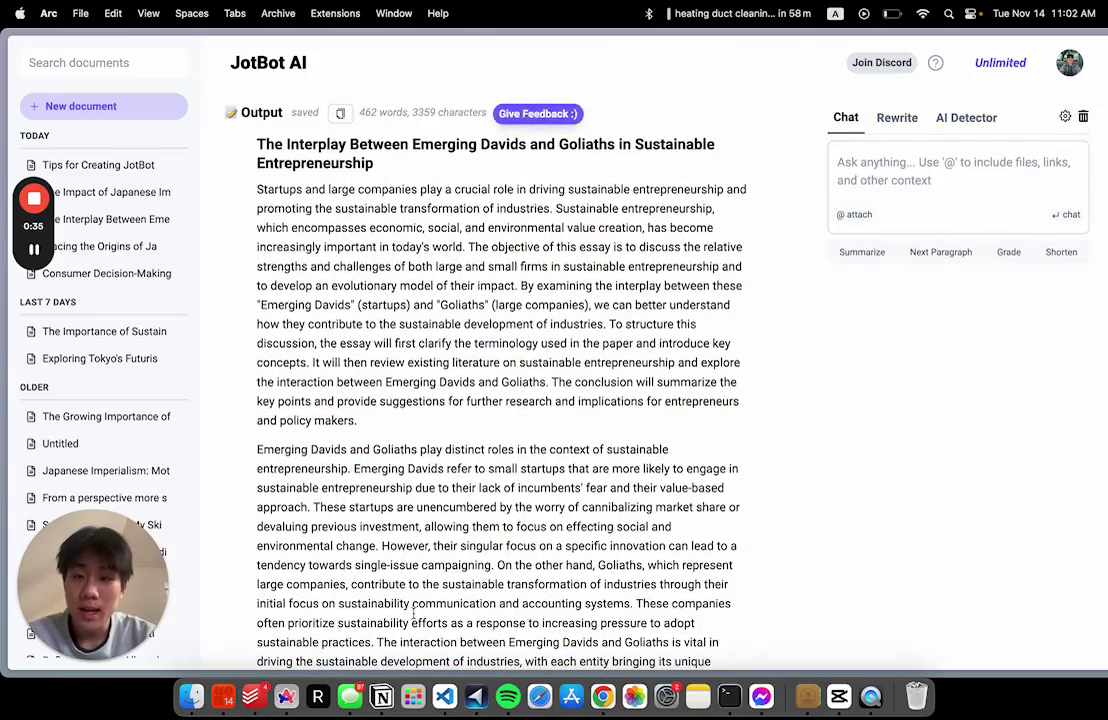
drag(271, 304, 354, 303)
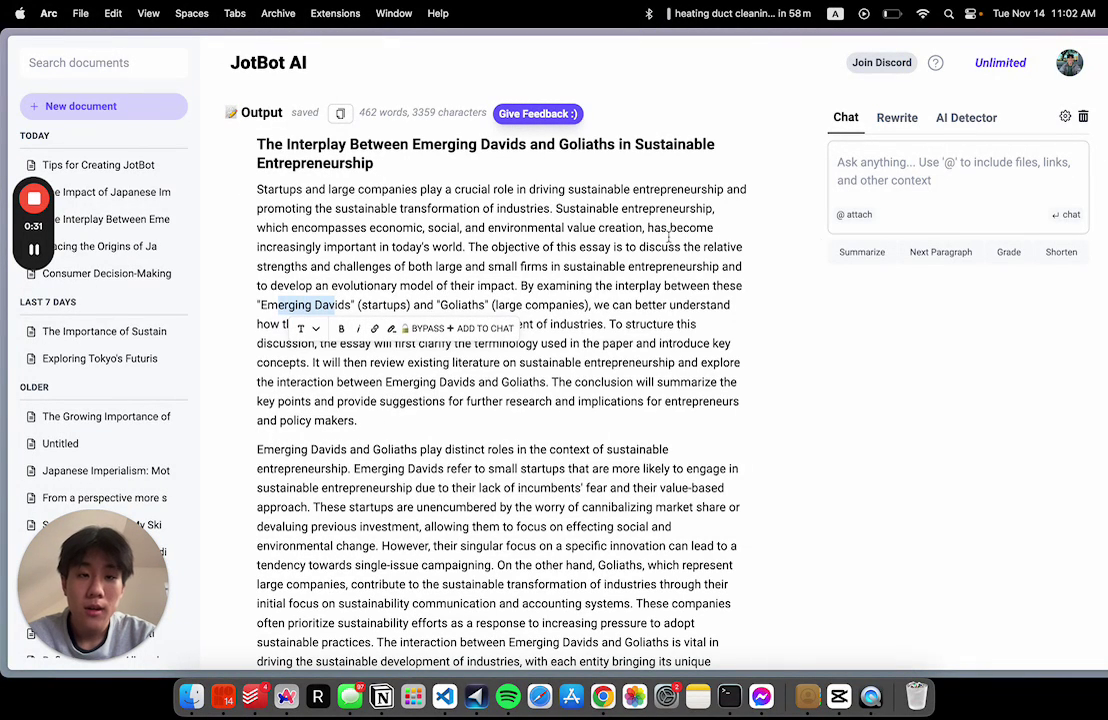
Step: Ask the document chat to "Summarize this" and read its summary of the essay
click(886, 167)
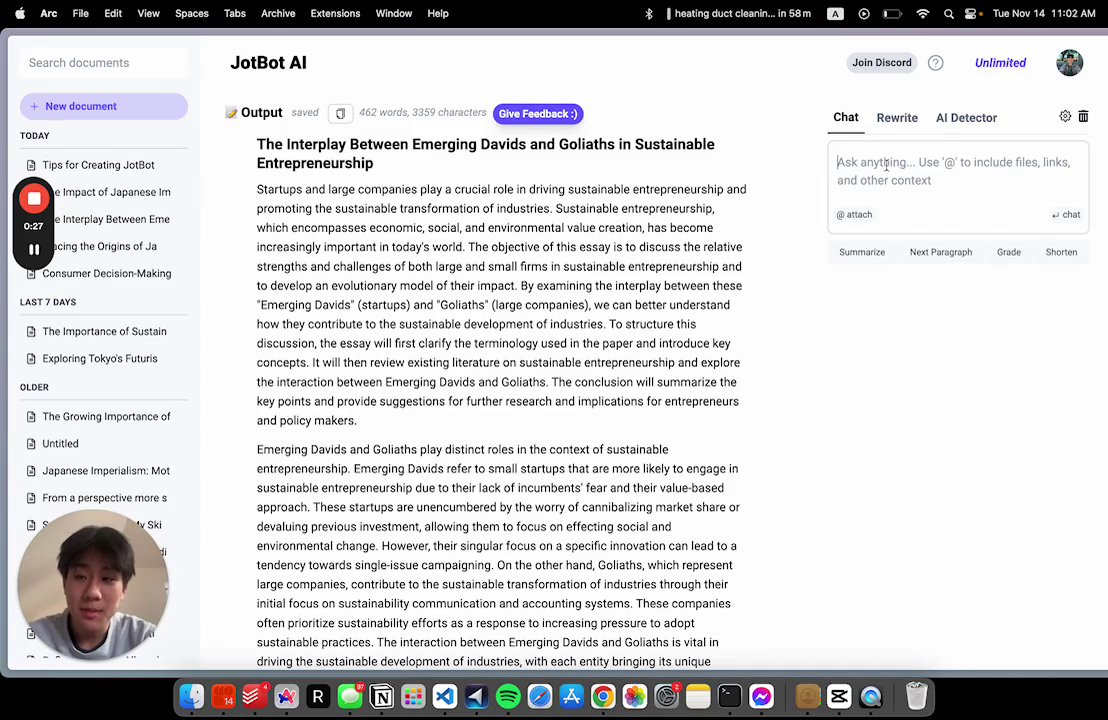
text(Summarize this)
key(Return)
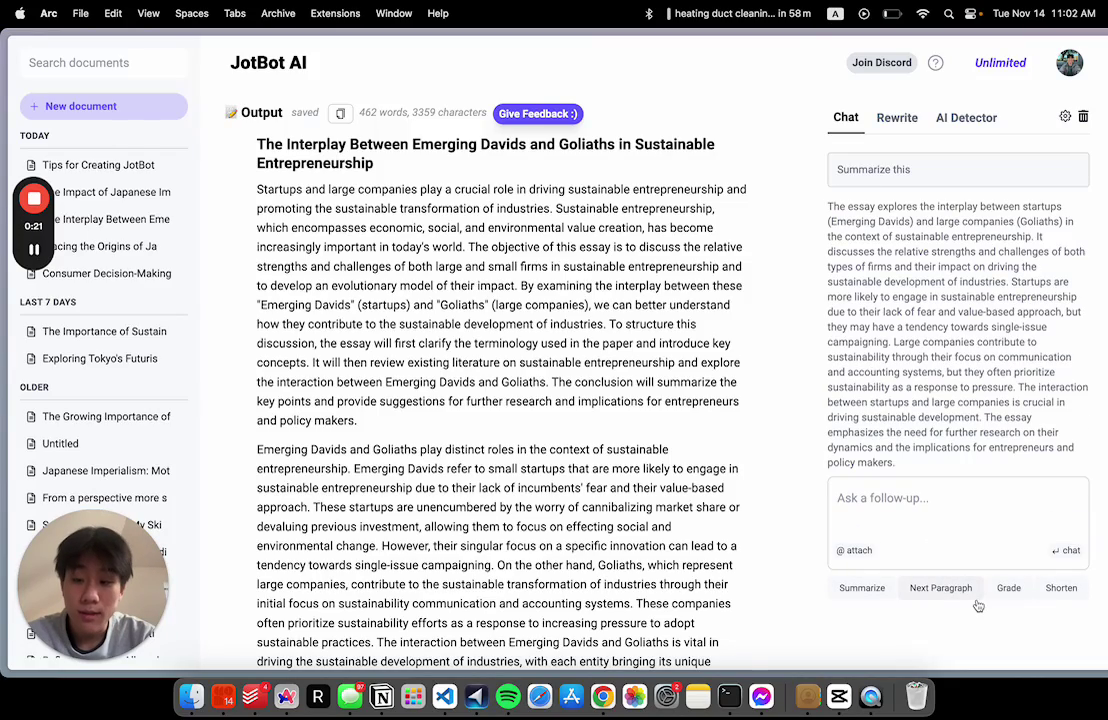
scroll(977, 603, down, 1)
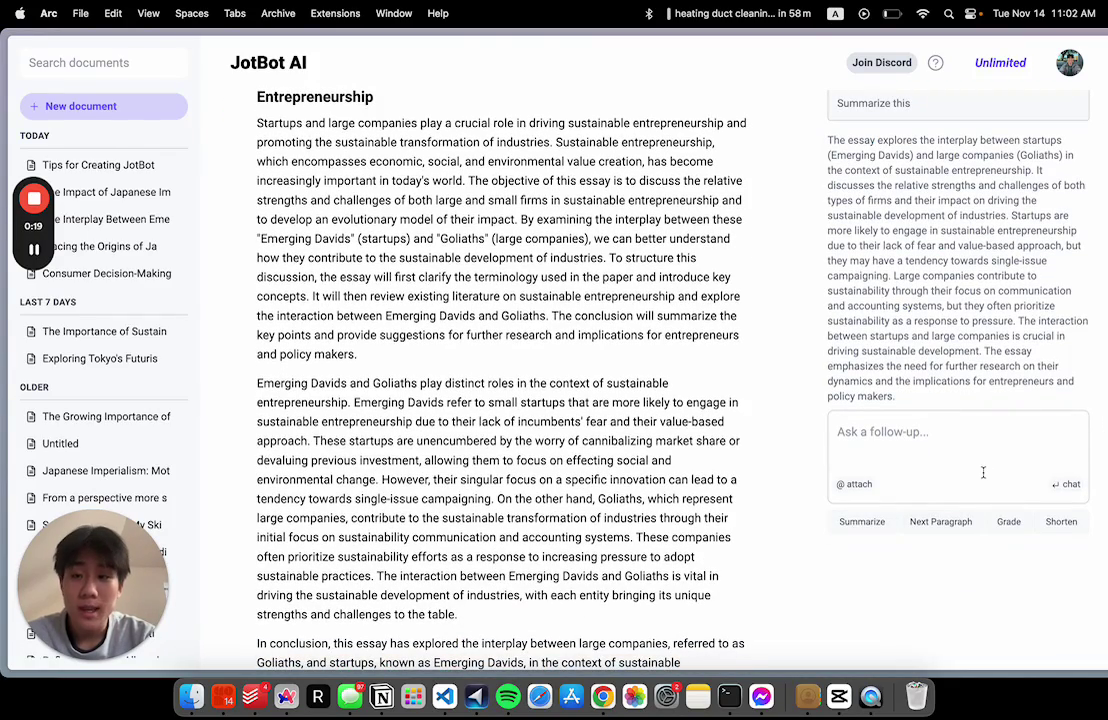
Step: View the essay's rewrite options, including the preset instructions, and the AI detection test
scroll(983, 472, up, 1)
click(898, 126)
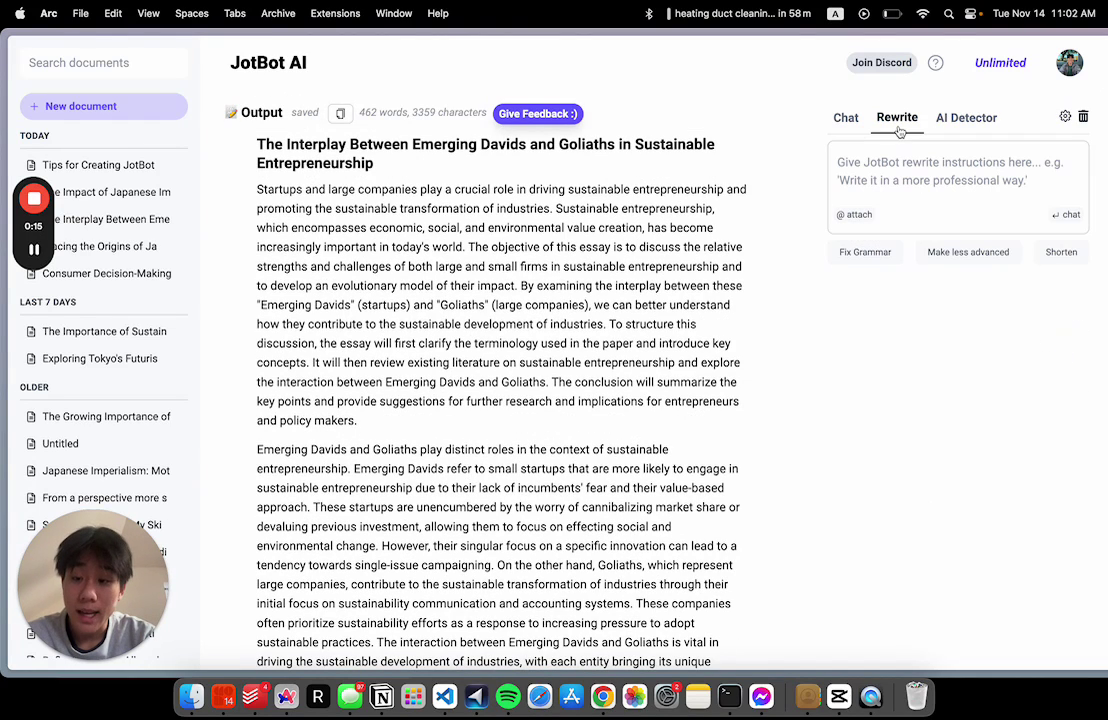
click(950, 133)
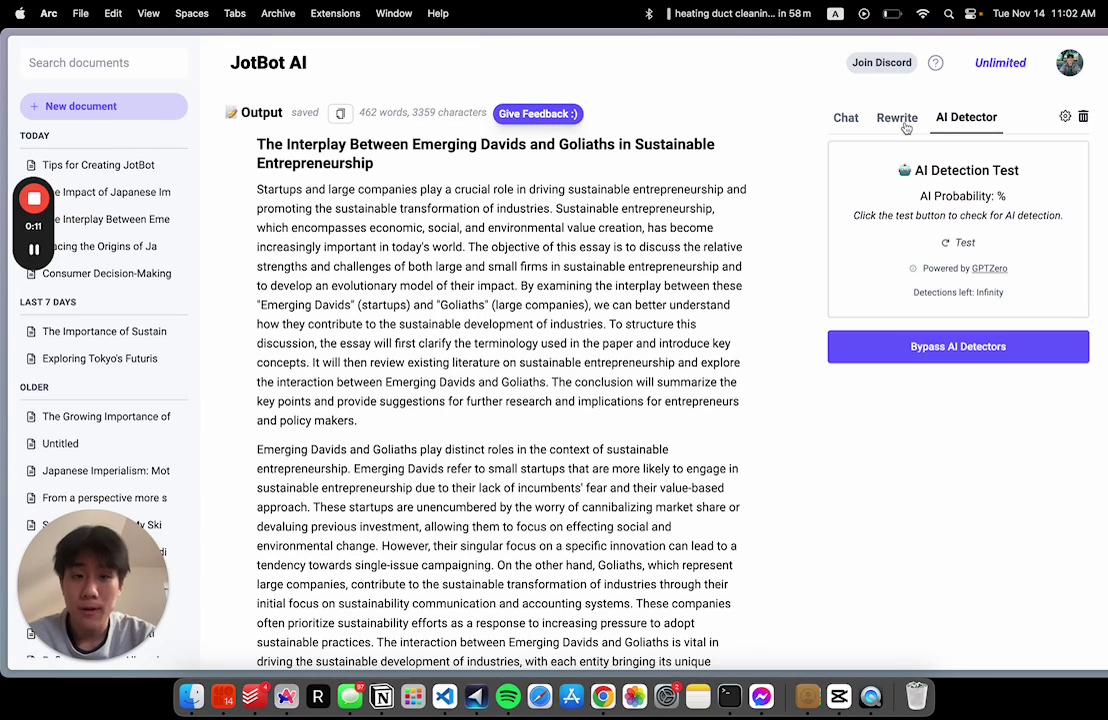